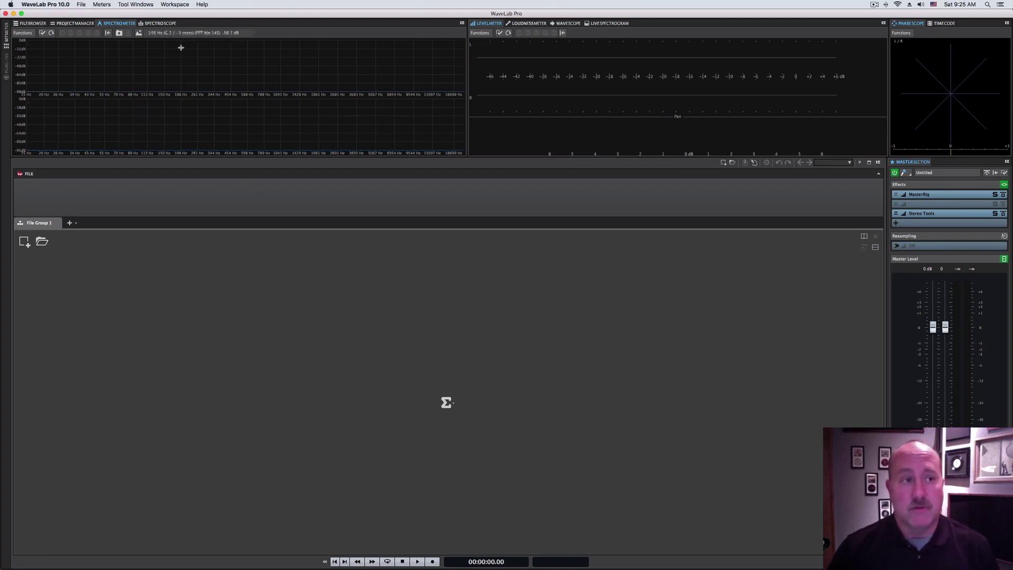
- Switch the workspace layout to Minimal, then restore the Default layout
left_click(179, 6)
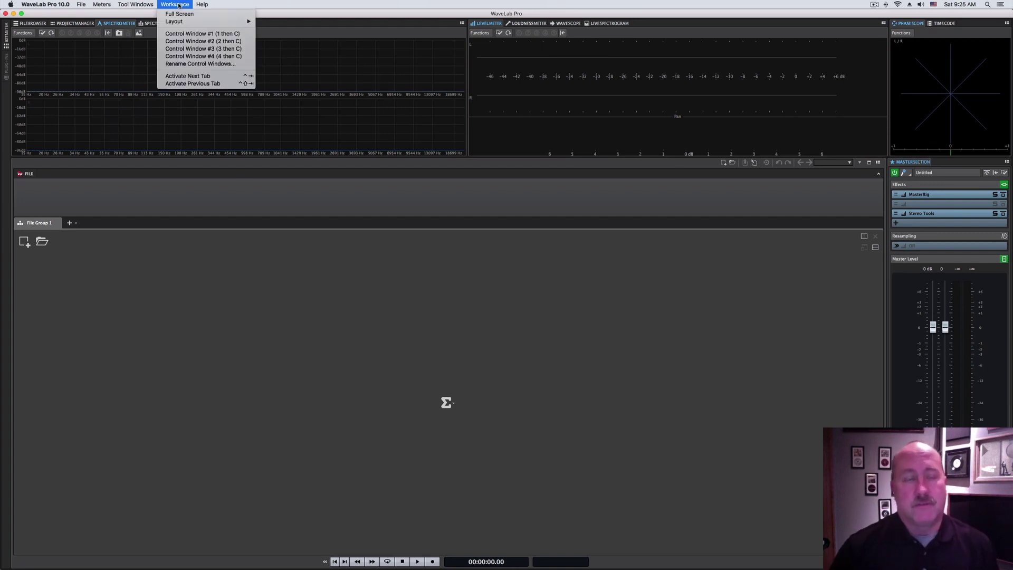
mouse_move(179, 21)
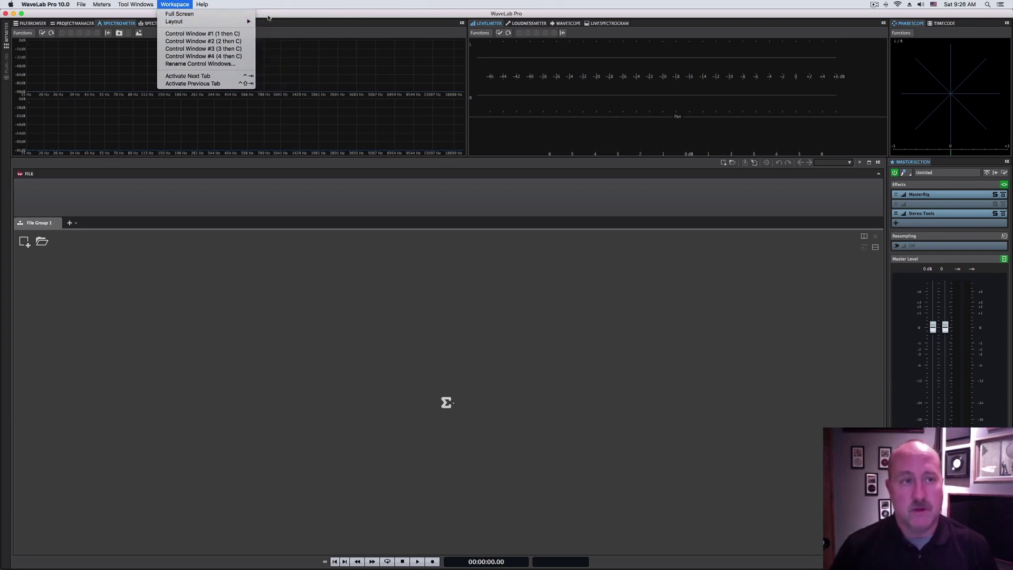
left_click(271, 21)
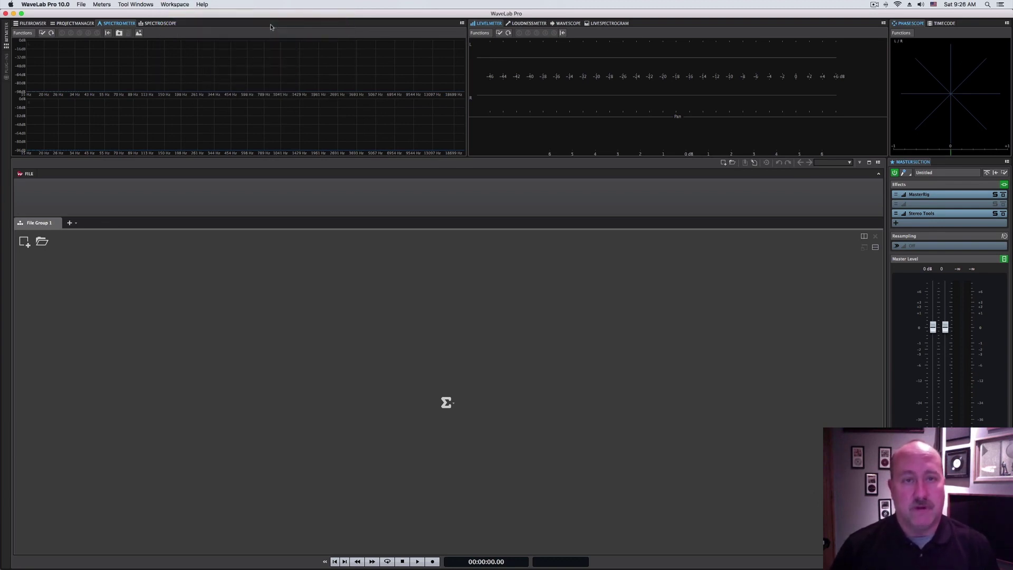
left_click(175, 4)
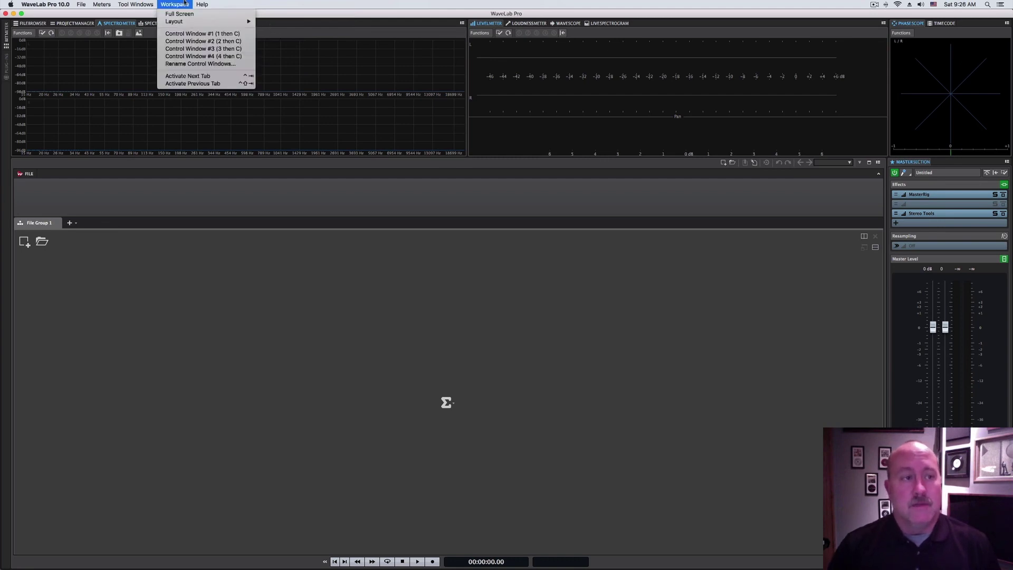
mouse_move(211, 21)
left_click(298, 51)
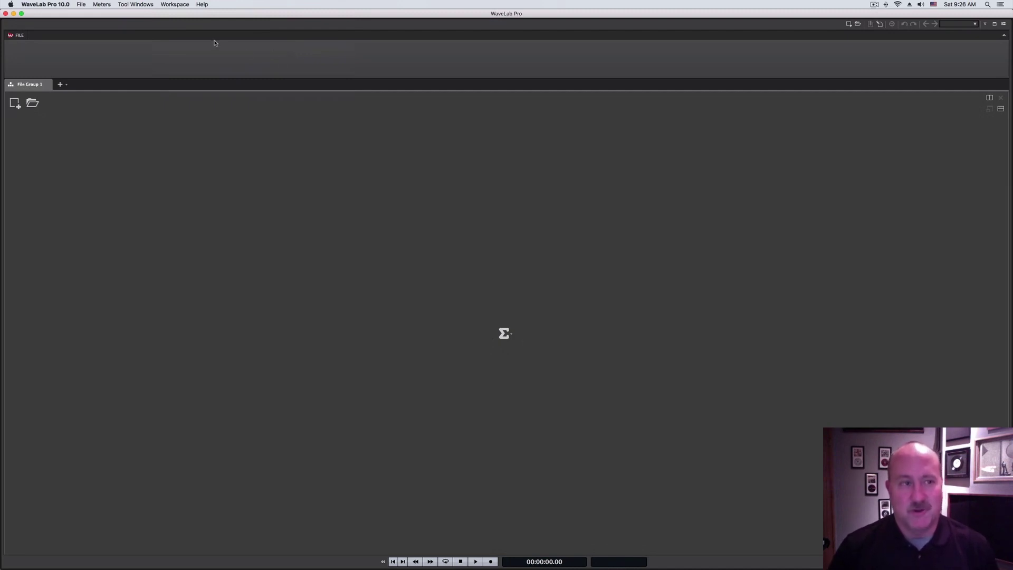
left_click(175, 4)
mouse_move(177, 21)
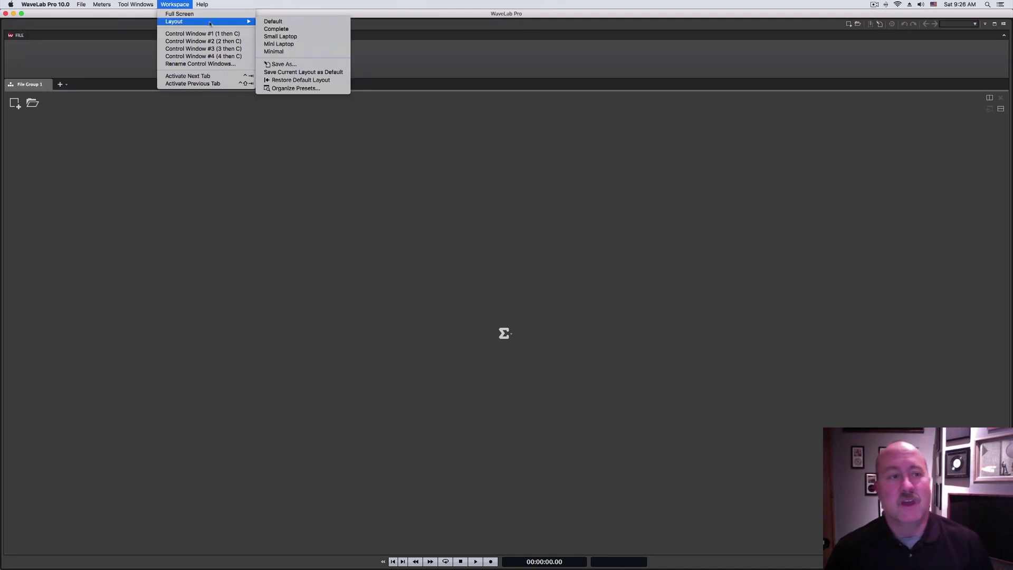
left_click(298, 23)
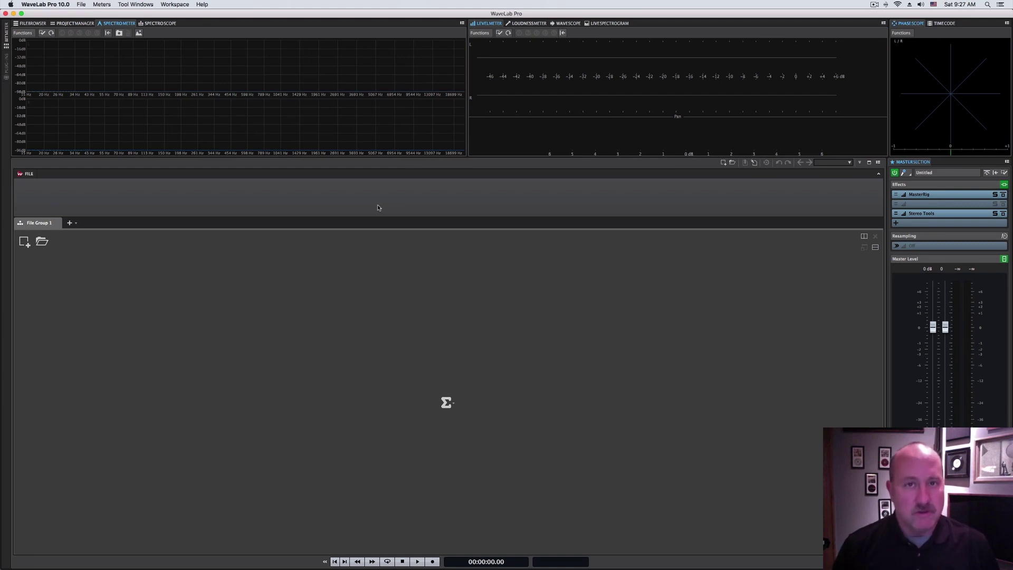
- Browse the Meters and Help menus, then bring up the File panel's Audio Connections preferences
left_click(98, 4)
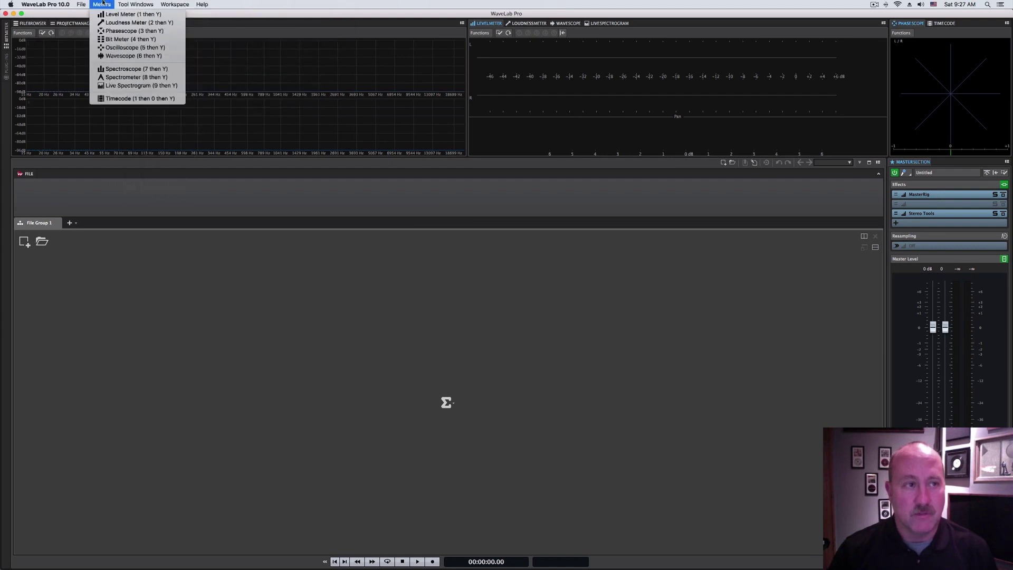
mouse_move(202, 4)
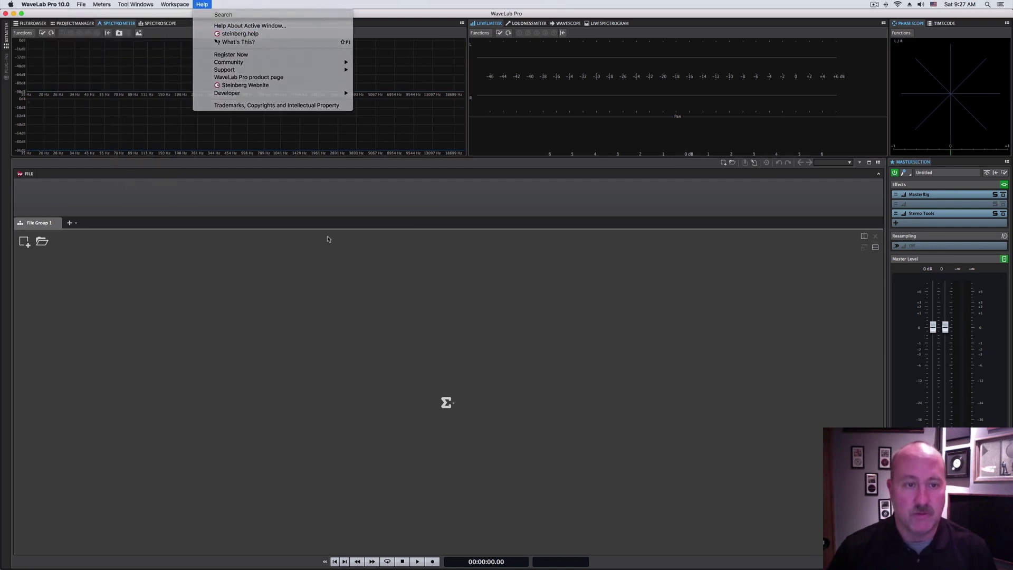
left_click(327, 239)
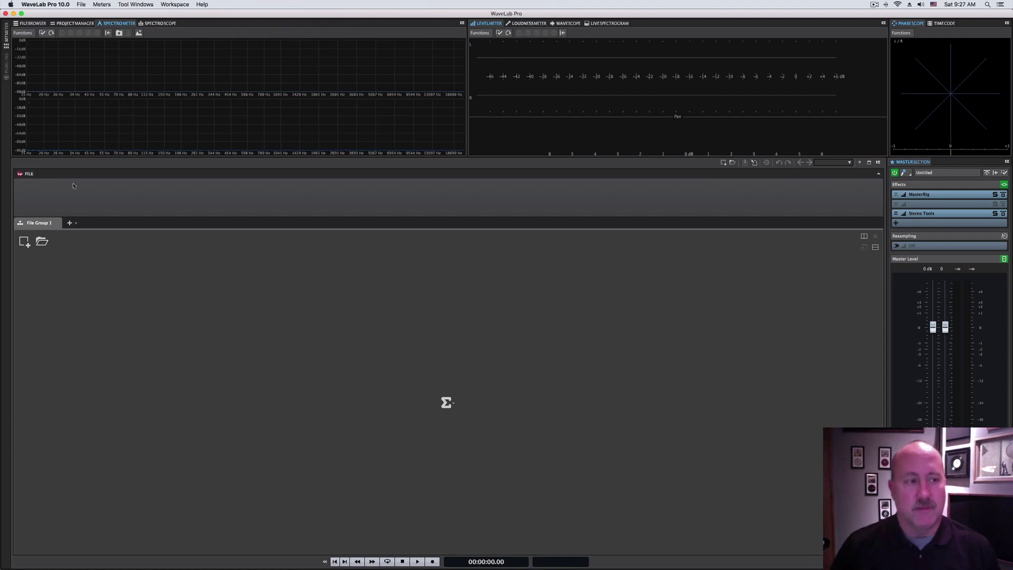
left_click(29, 174)
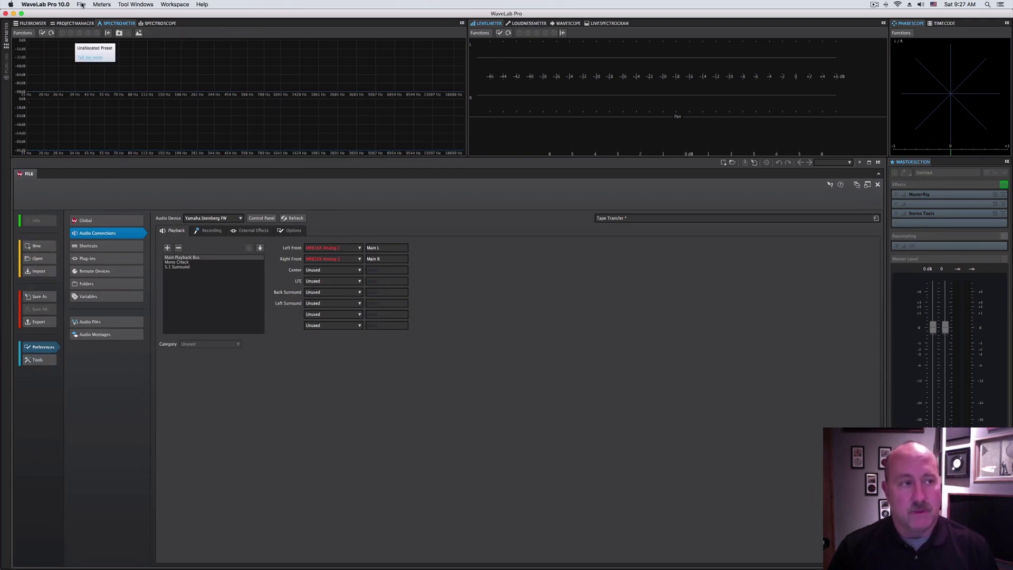
left_click(82, 5)
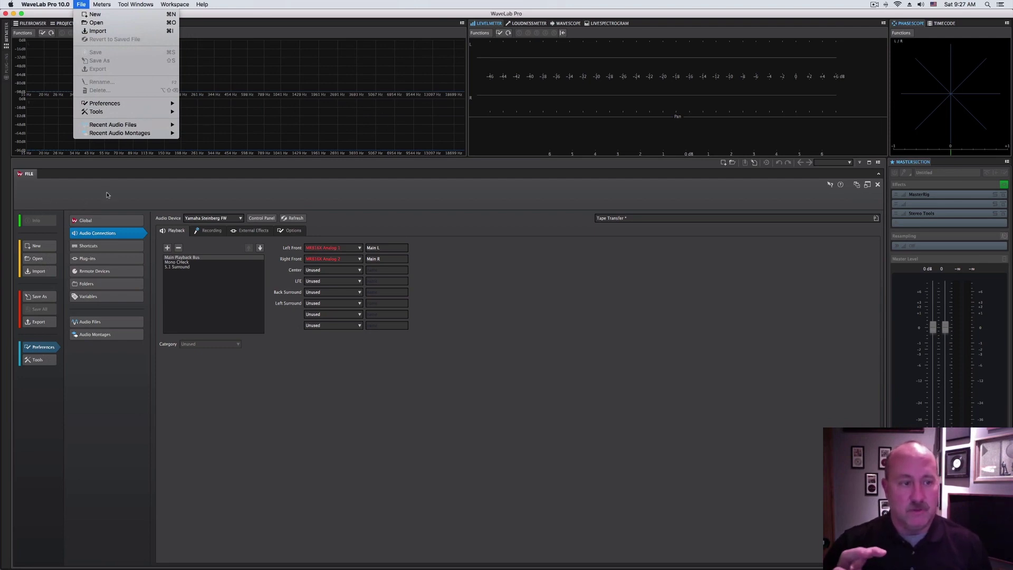
- Close the File menu and show the Global preferences with English language
left_click(75, 165)
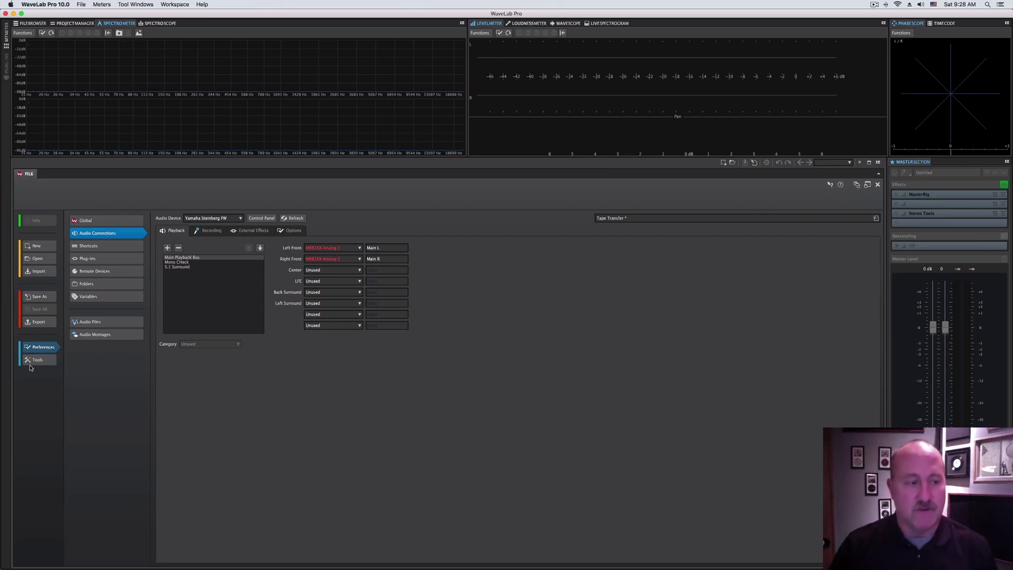
left_click(83, 222)
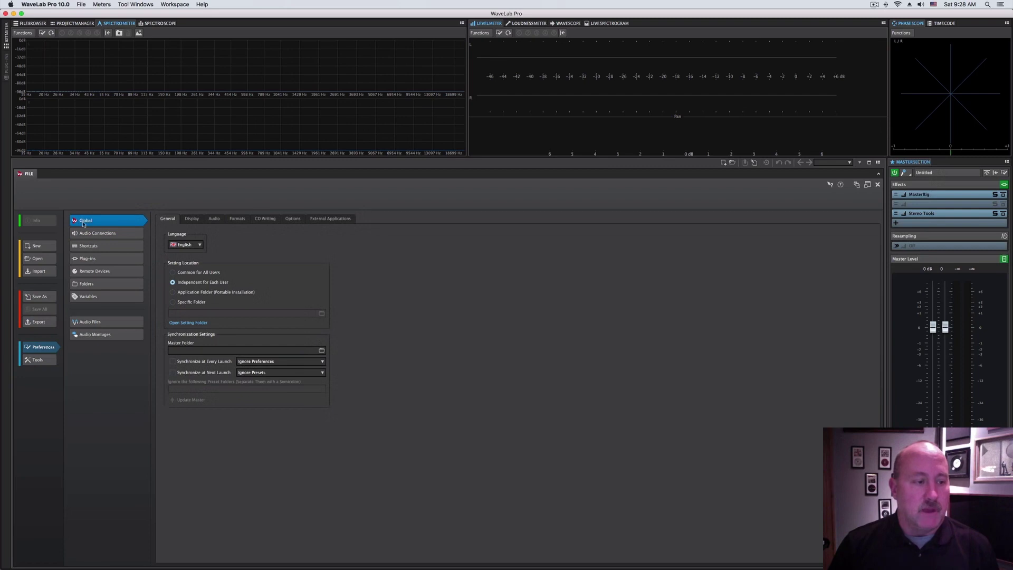
left_click(38, 245)
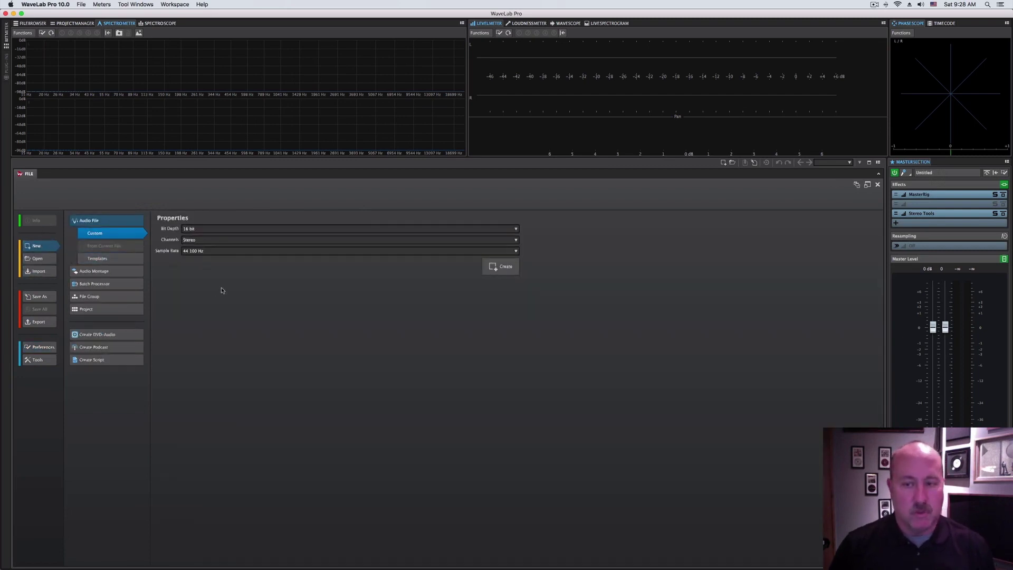
left_click(94, 271)
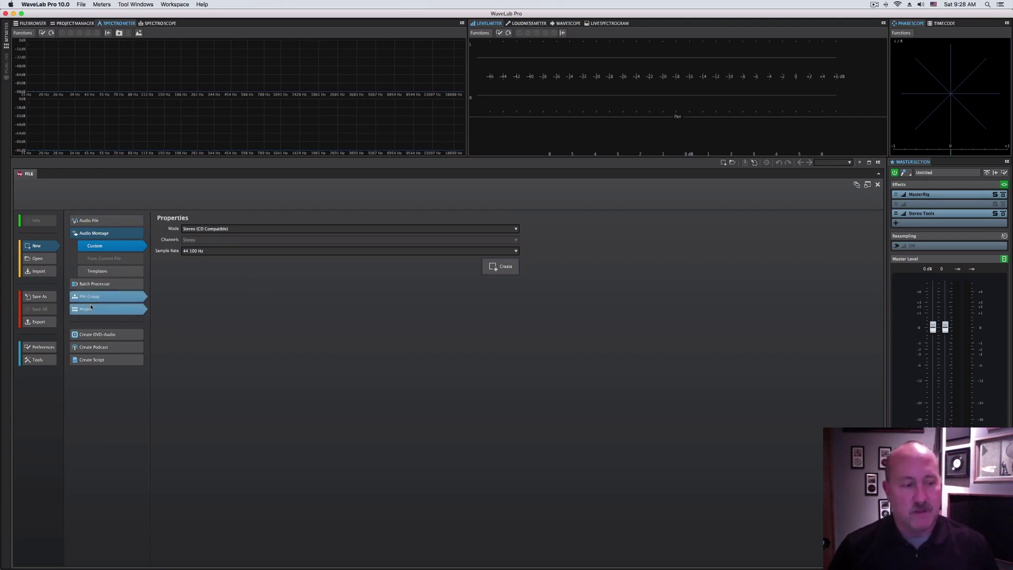
left_click(44, 348)
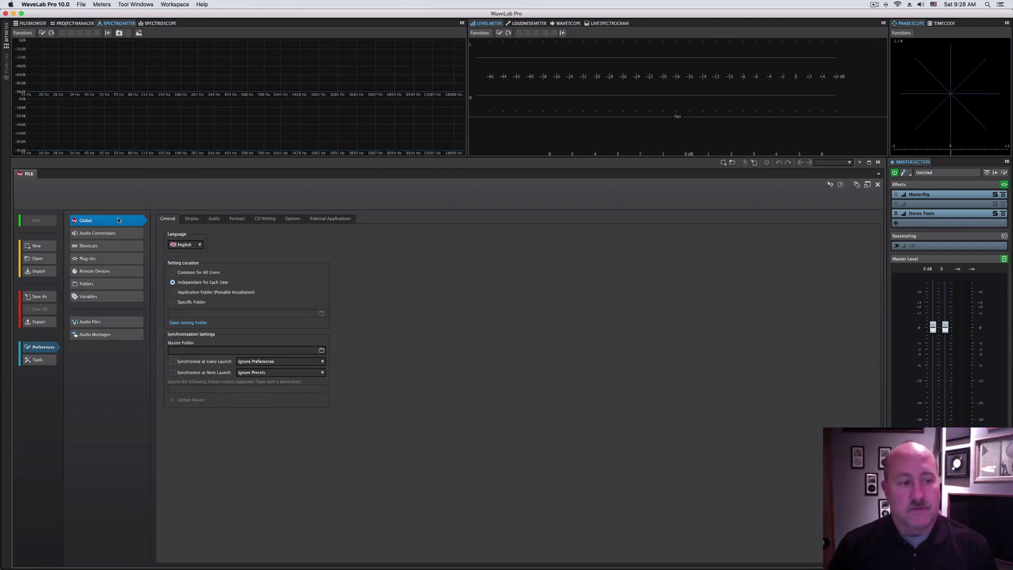
left_click(193, 222)
left_click(214, 222)
left_click(237, 221)
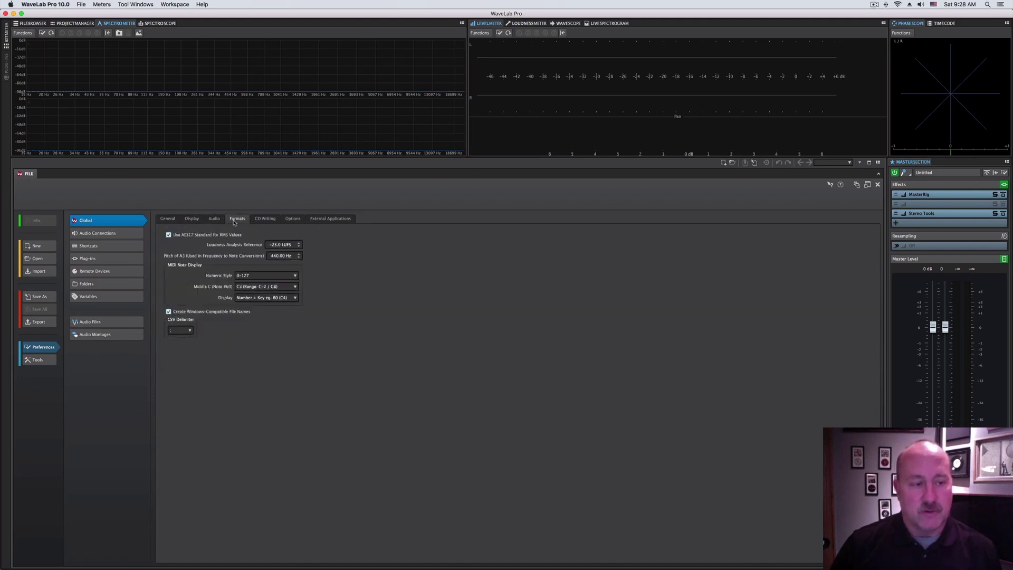
left_click(254, 221)
left_click(293, 222)
left_click(320, 221)
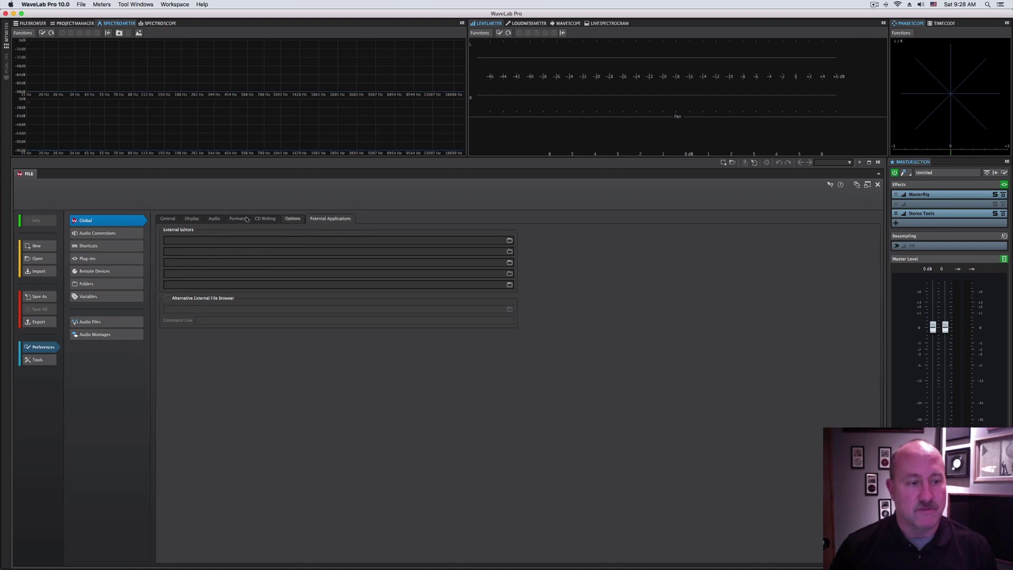
left_click(191, 219)
left_click(169, 221)
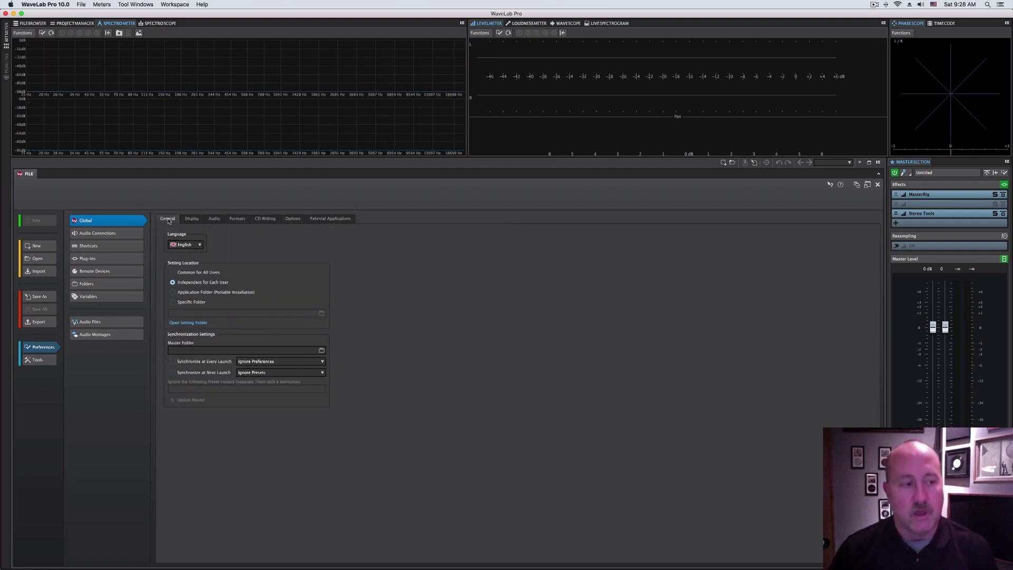
- Select Yamaha Steinberg FW as audio device and view its CoreAudio buffer sizes (256 samples)
left_click(119, 235)
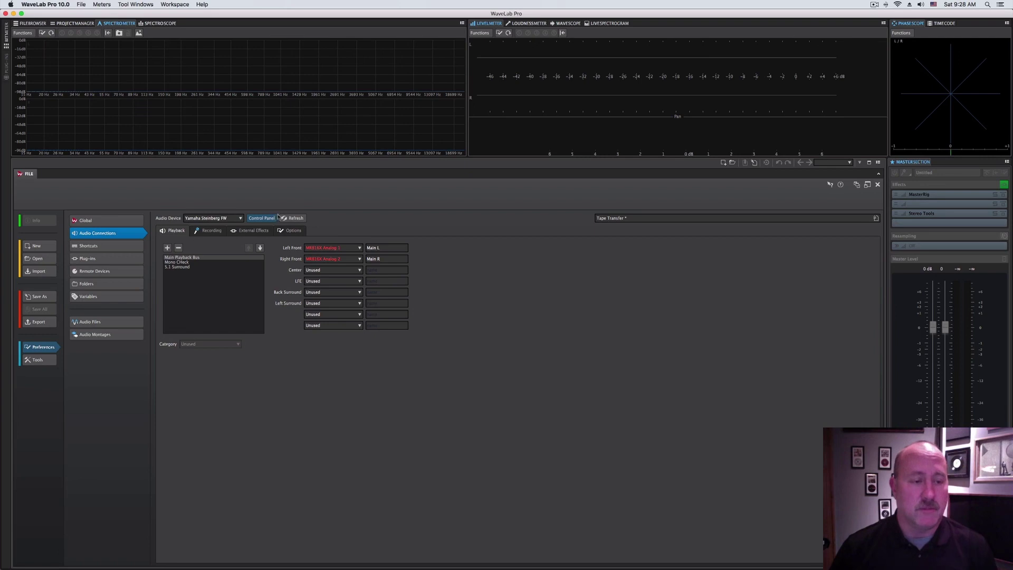
left_click(237, 219)
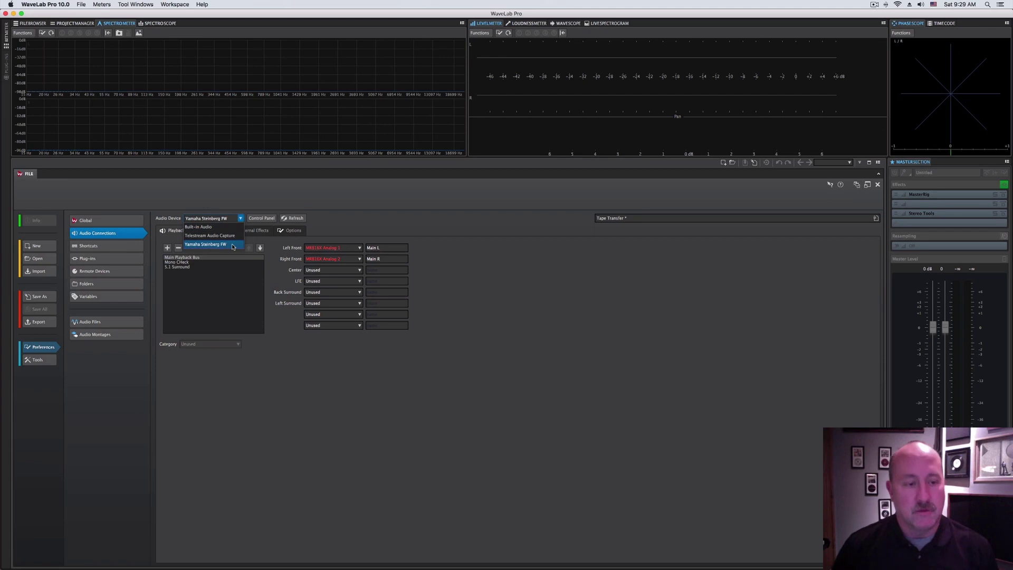
left_click(233, 244)
left_click(260, 219)
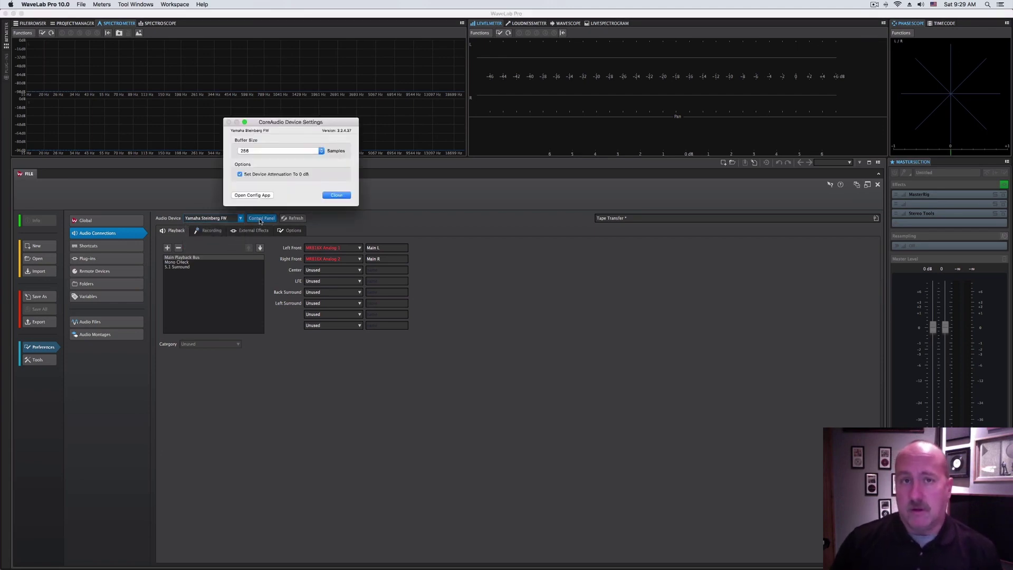
left_click(307, 151)
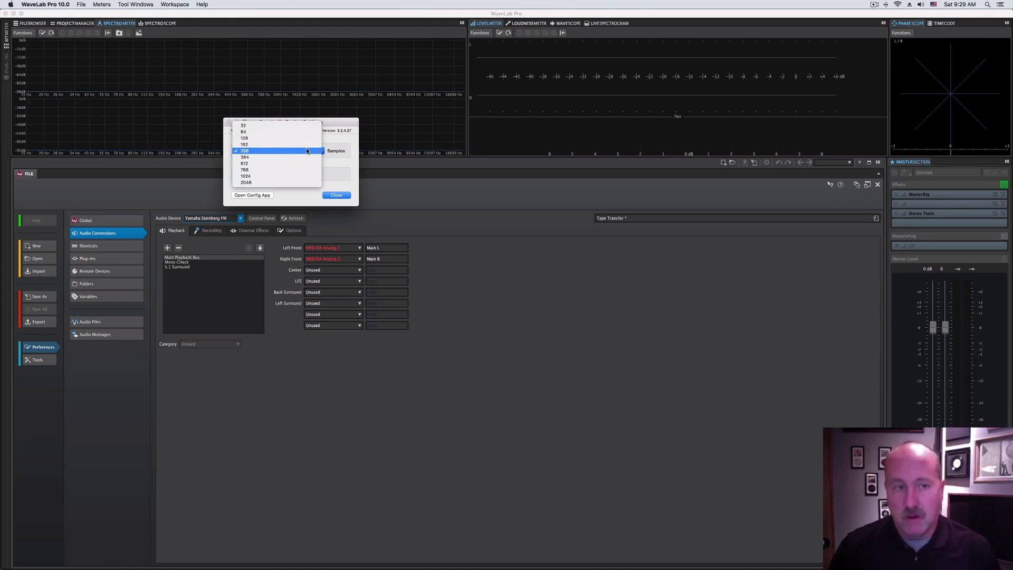
left_click(345, 171)
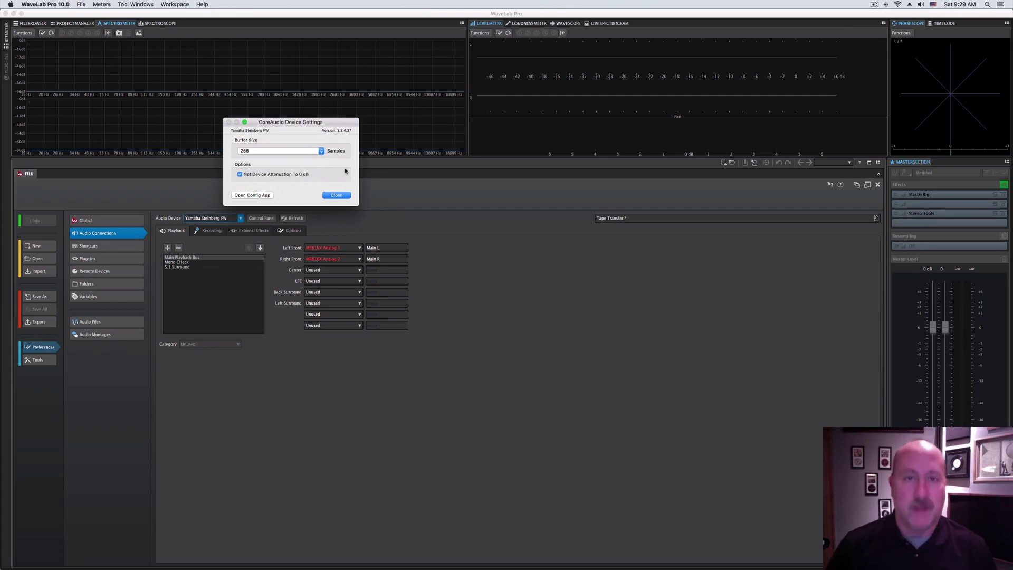
left_click(340, 195)
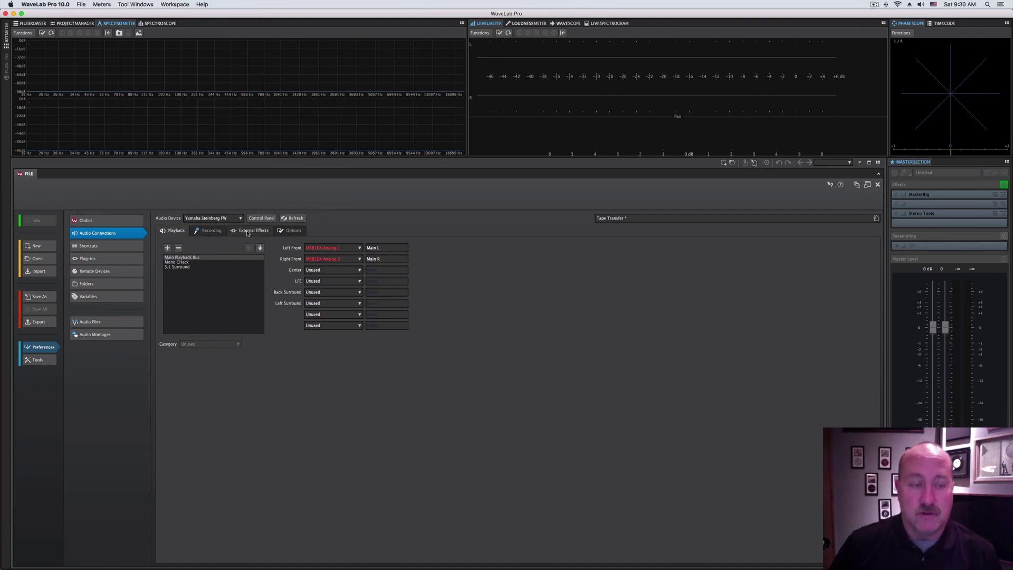
left_click(288, 231)
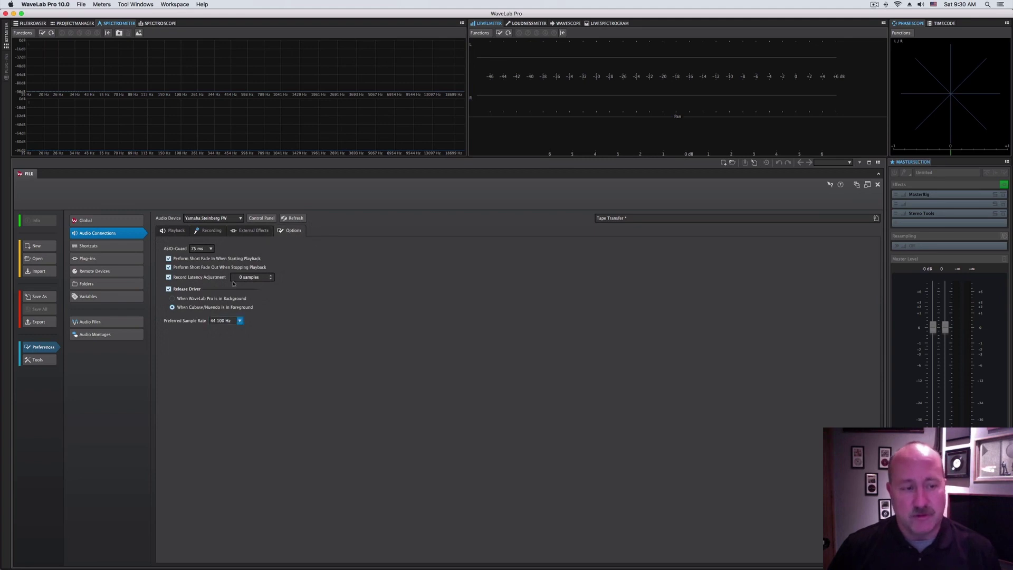
left_click(248, 232)
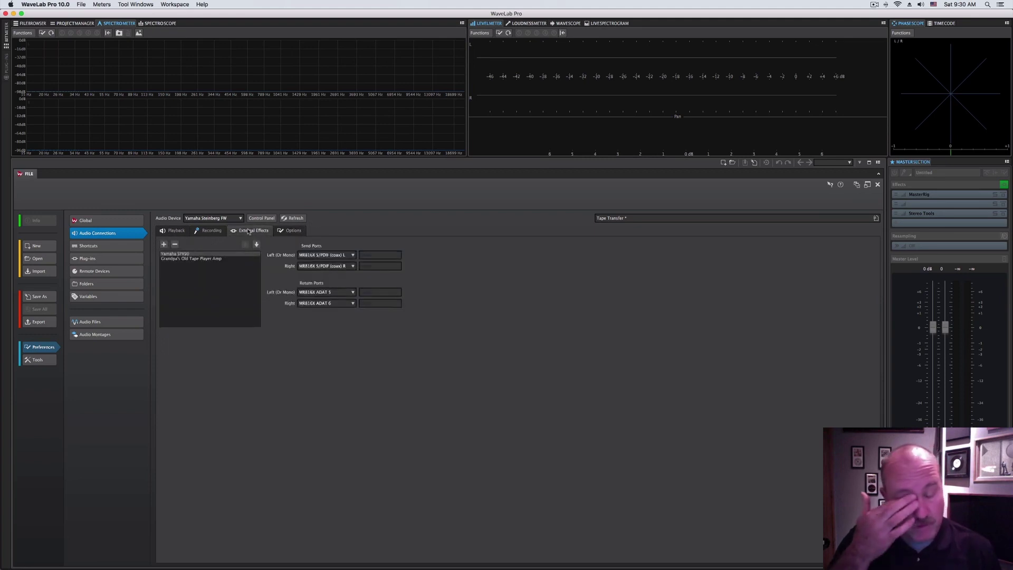
left_click(177, 232)
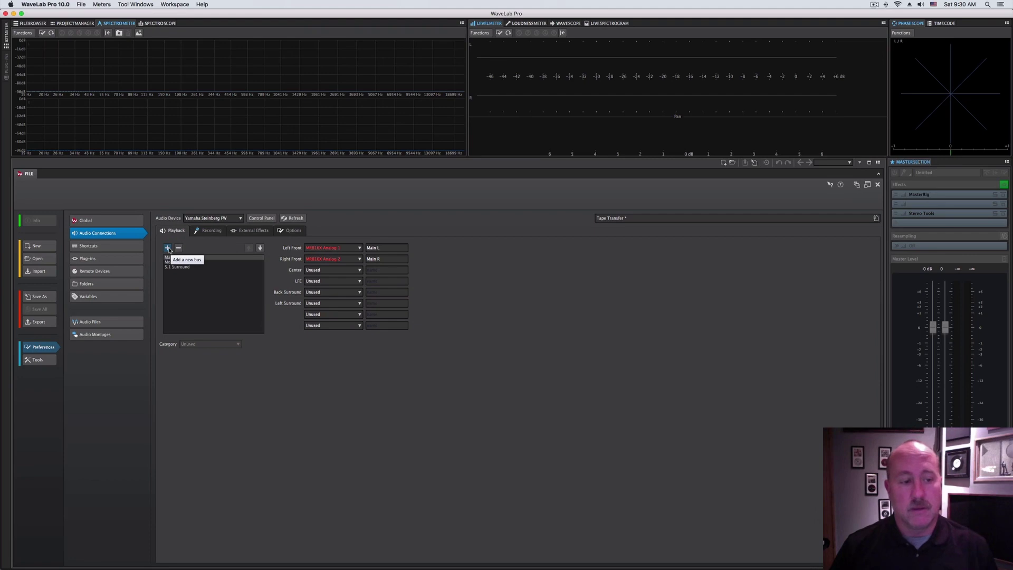
- Add a new playback bus and name it Example Bus
left_click(168, 248)
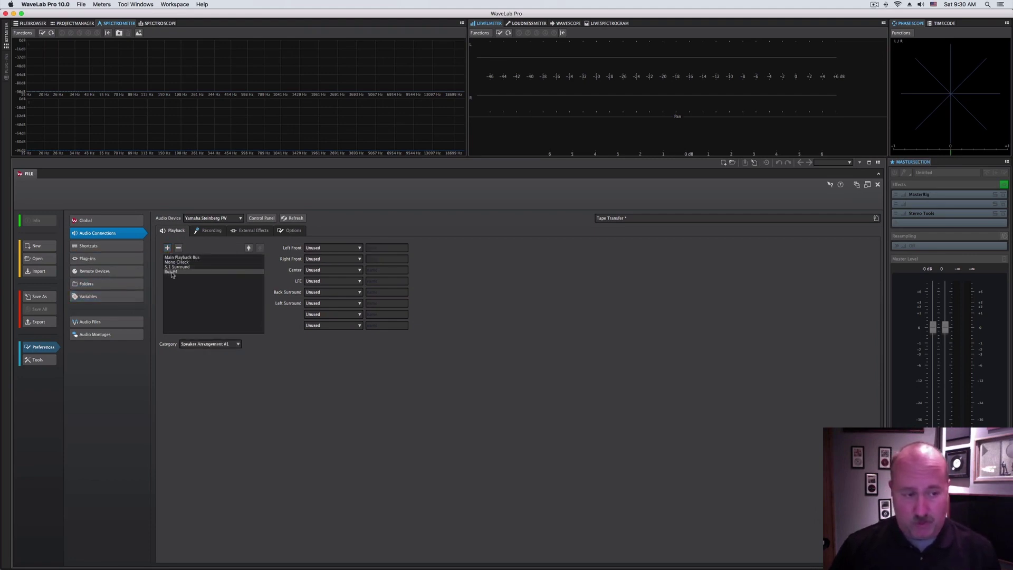
double_click(171, 272)
type("T")
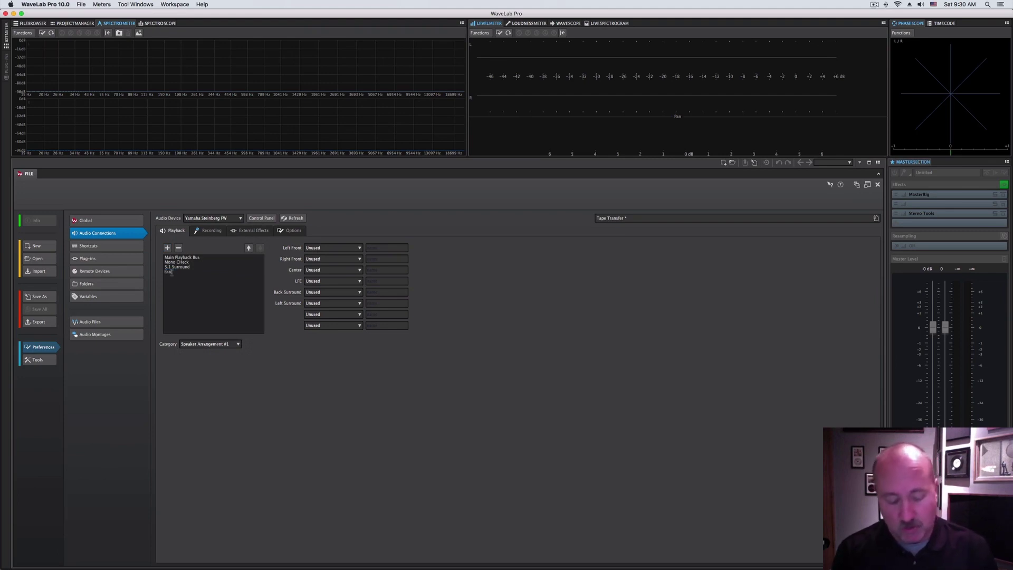
type("xample Bus")
key("Return")
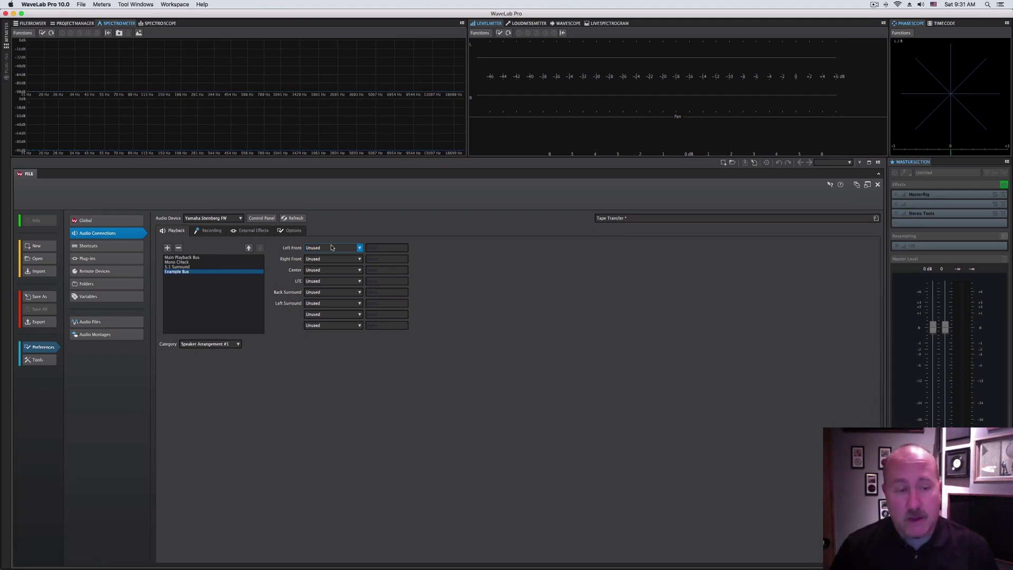
- Switch the audio device to Built-in Audio and check Left Front's outputs, leaving it unassigned
left_click(207, 218)
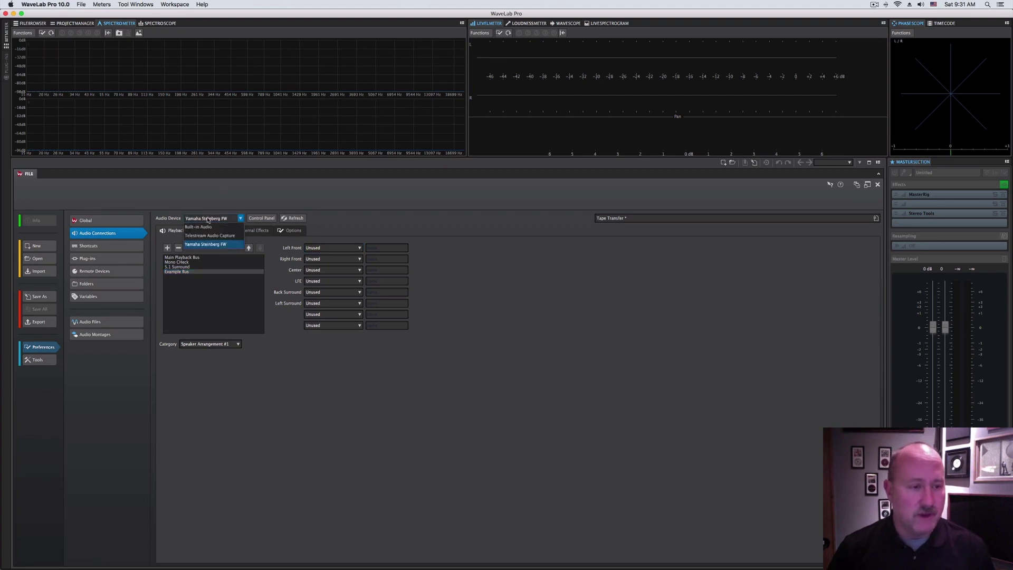
left_click(209, 227)
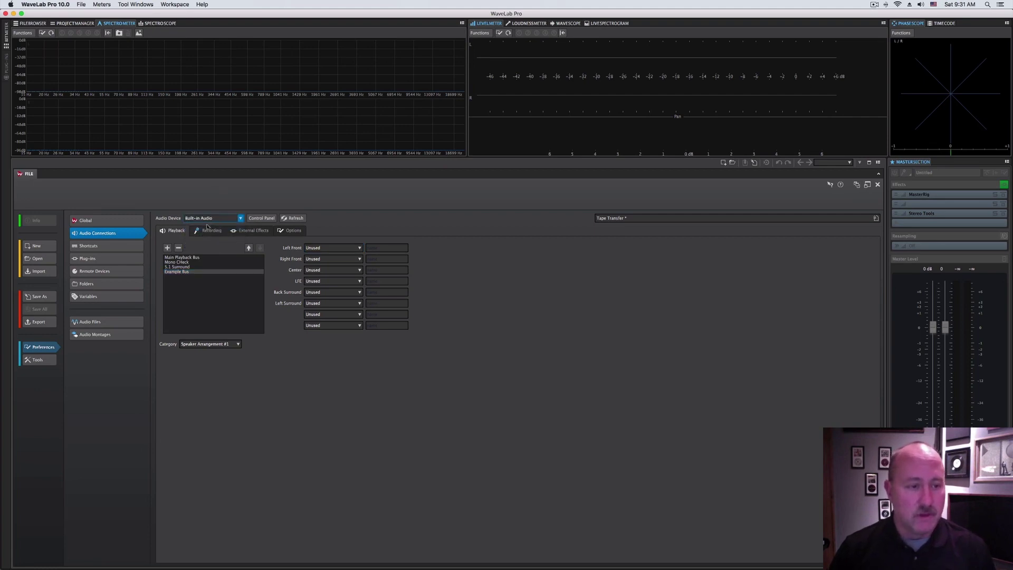
left_click(210, 230)
left_click(176, 232)
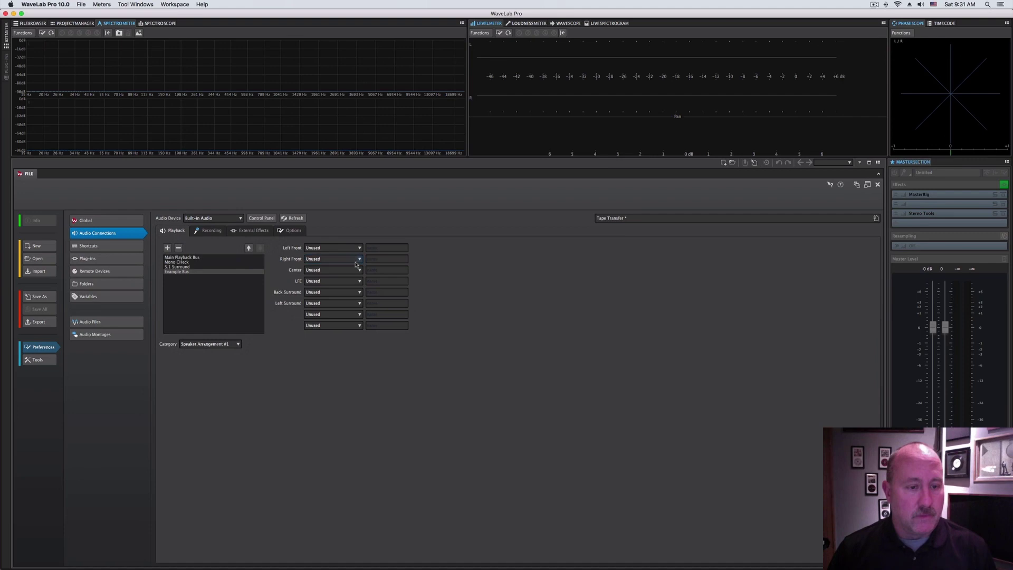
left_click(384, 292)
left_click(347, 291)
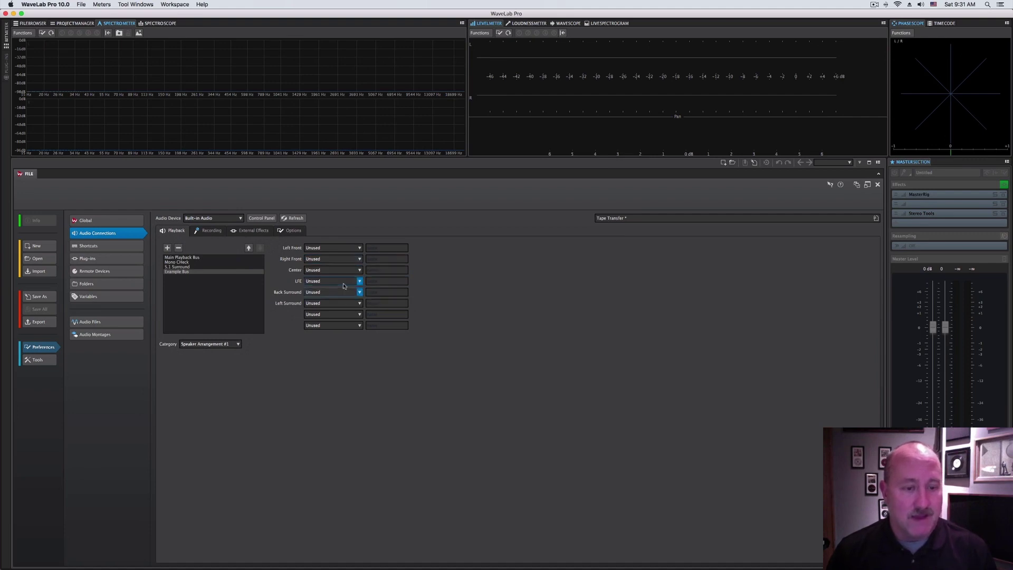
left_click(347, 248)
left_click(347, 255)
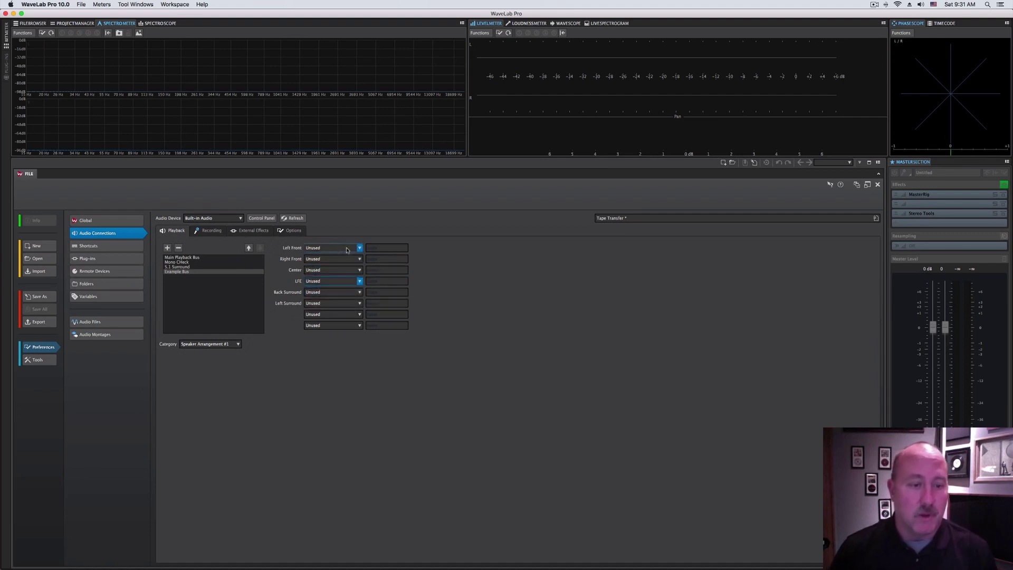
left_click(340, 247)
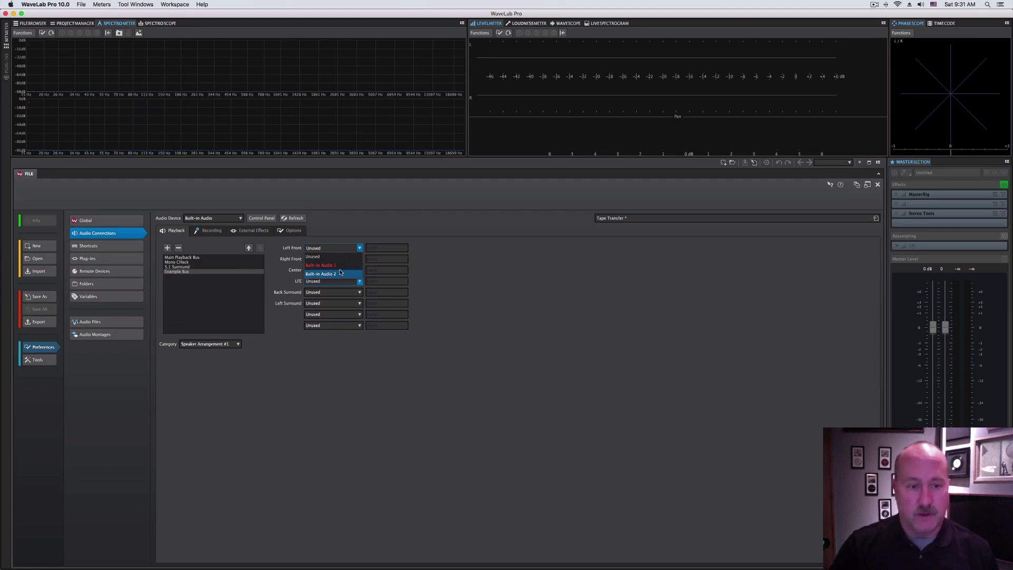
left_click(317, 256)
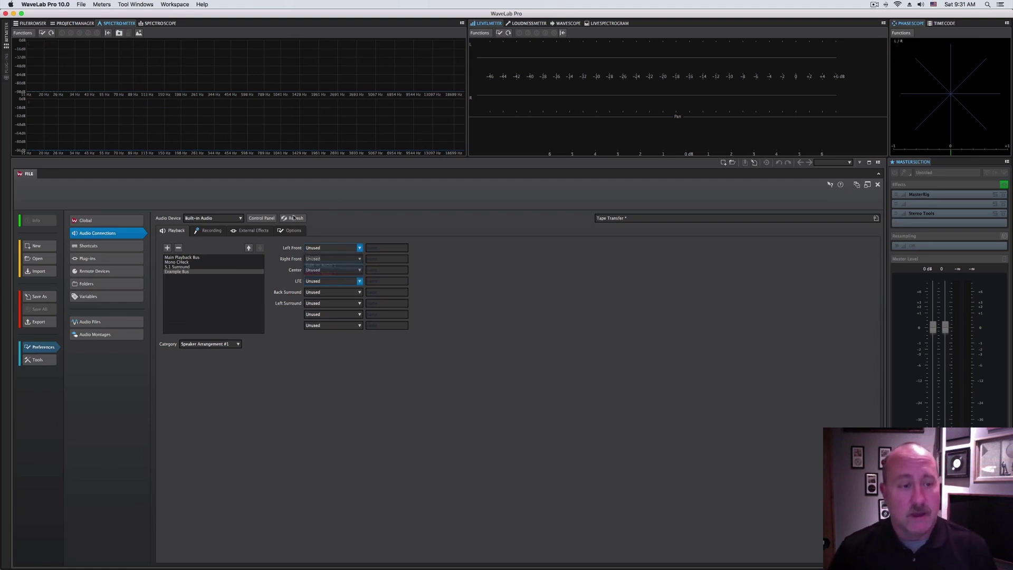
- Switch back to Yamaha Steinberg FW and review Left Front's MR816X outputs without assigning
left_click(237, 218)
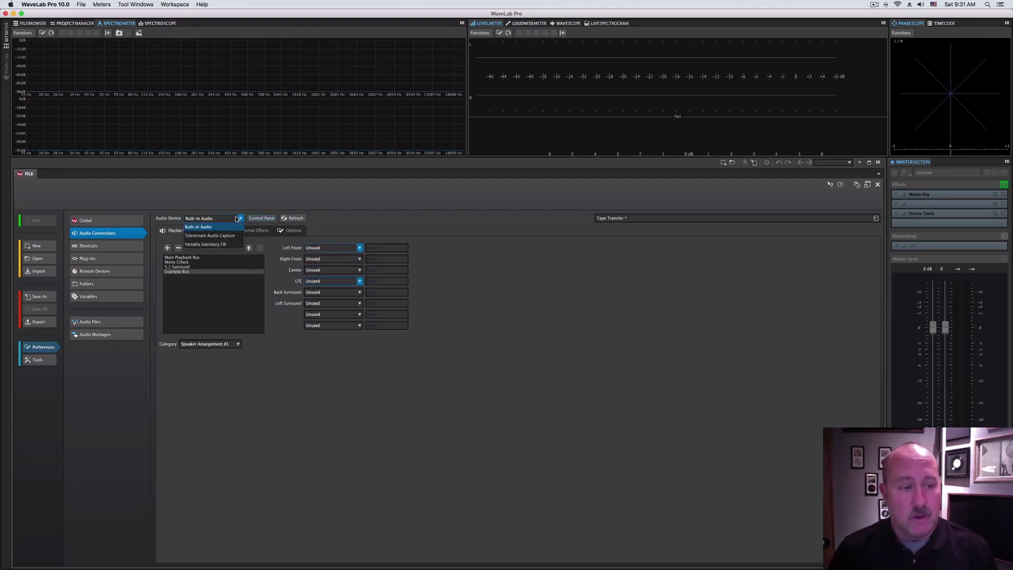
left_click(230, 245)
left_click(353, 247)
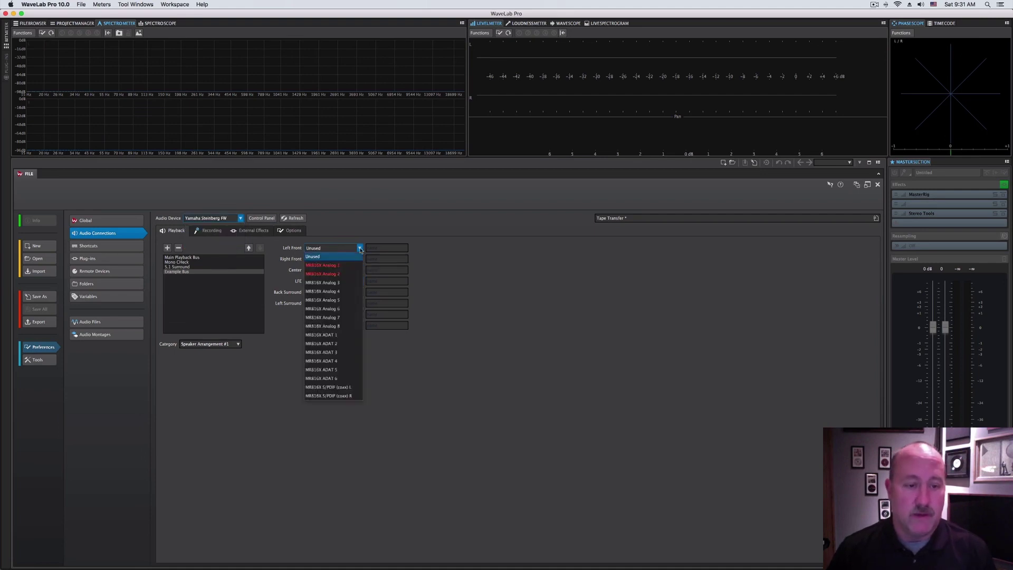
left_click(462, 244)
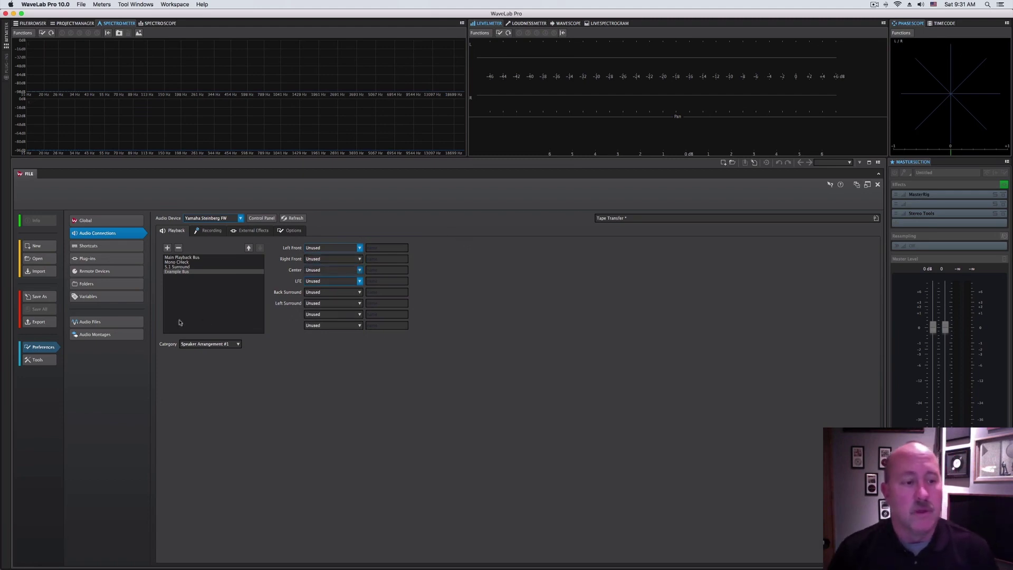
left_click(196, 258)
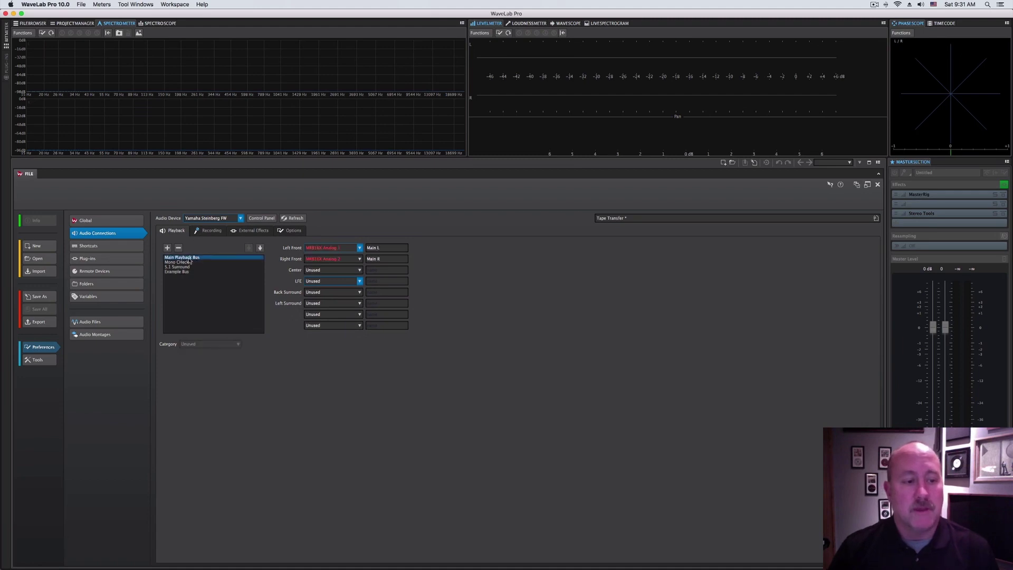
left_click(343, 252)
left_click(390, 249)
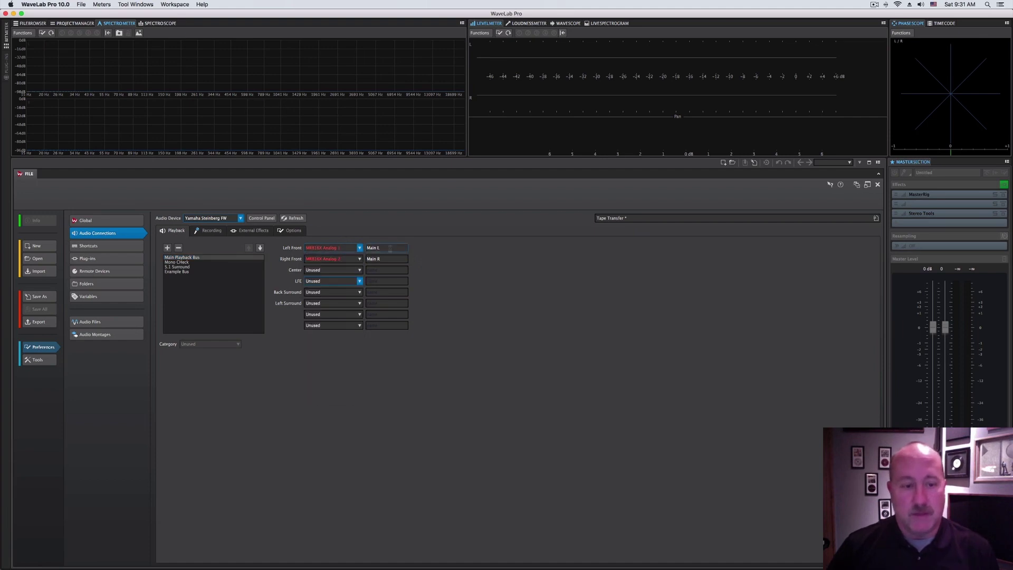
- Move 5.1 Surround and Main Playback Bus up to reorder the playback buses, then show recording buses
left_click(181, 271)
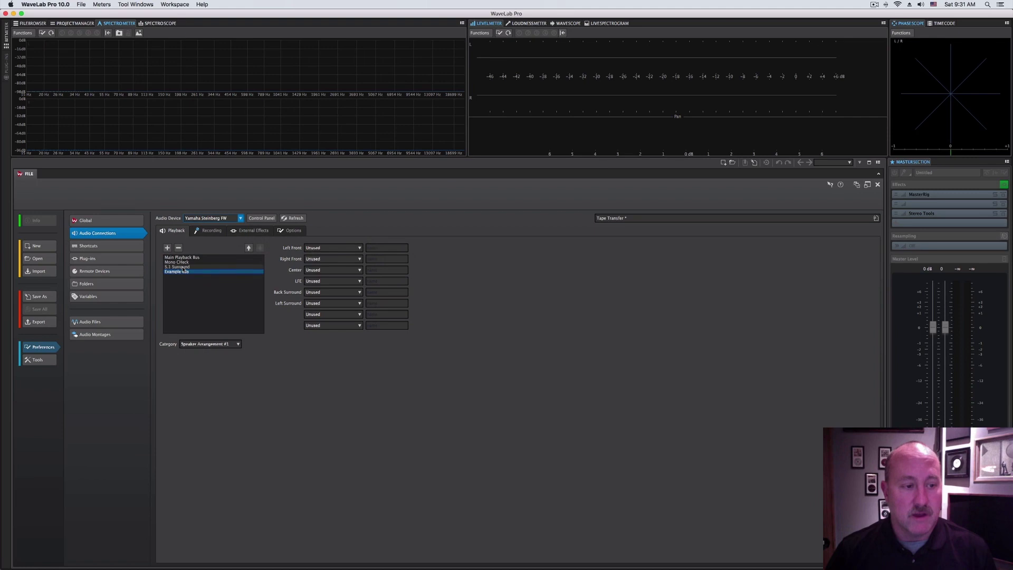
left_click(182, 267)
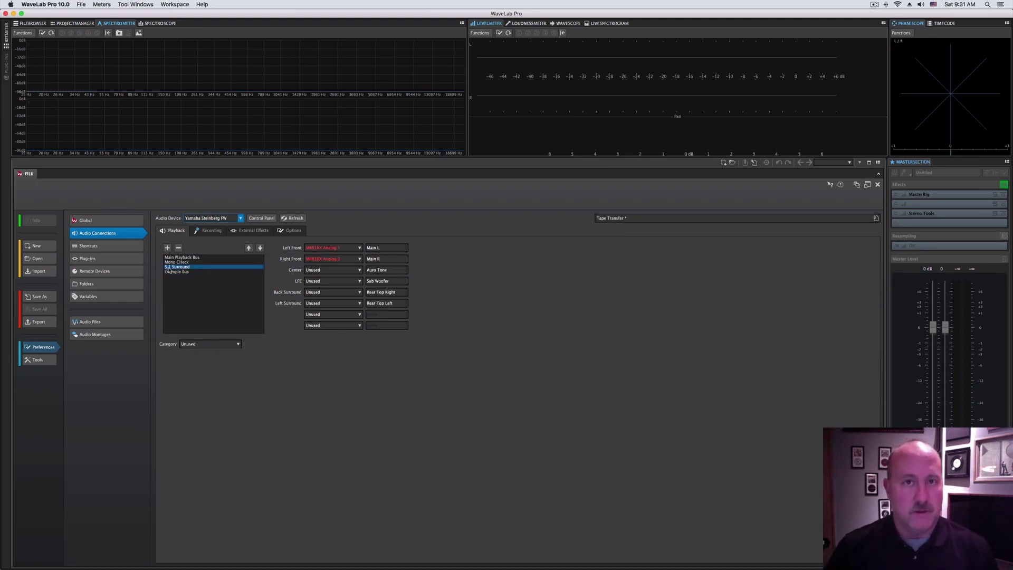
left_click(249, 248)
left_click(251, 249)
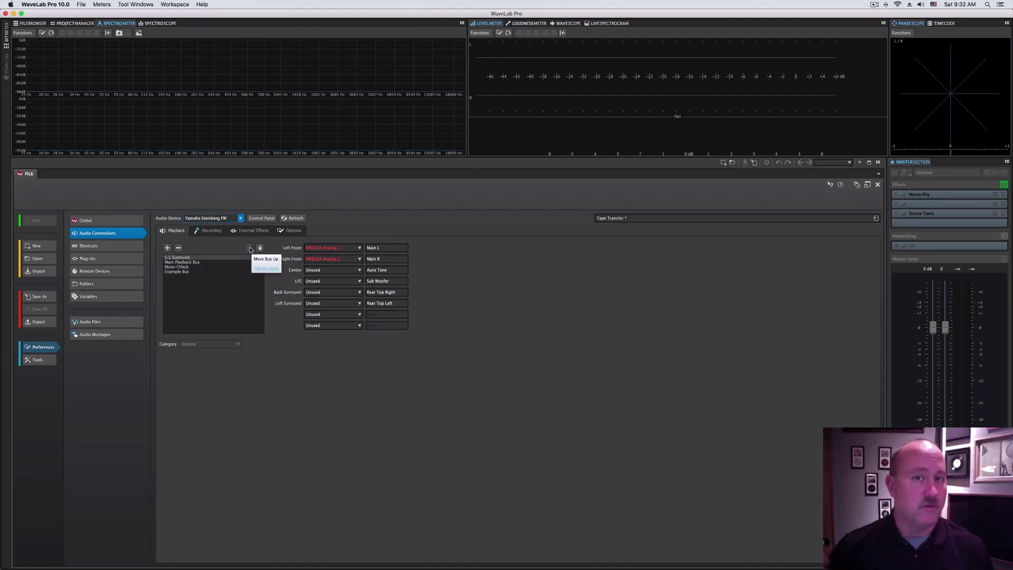
left_click(209, 262)
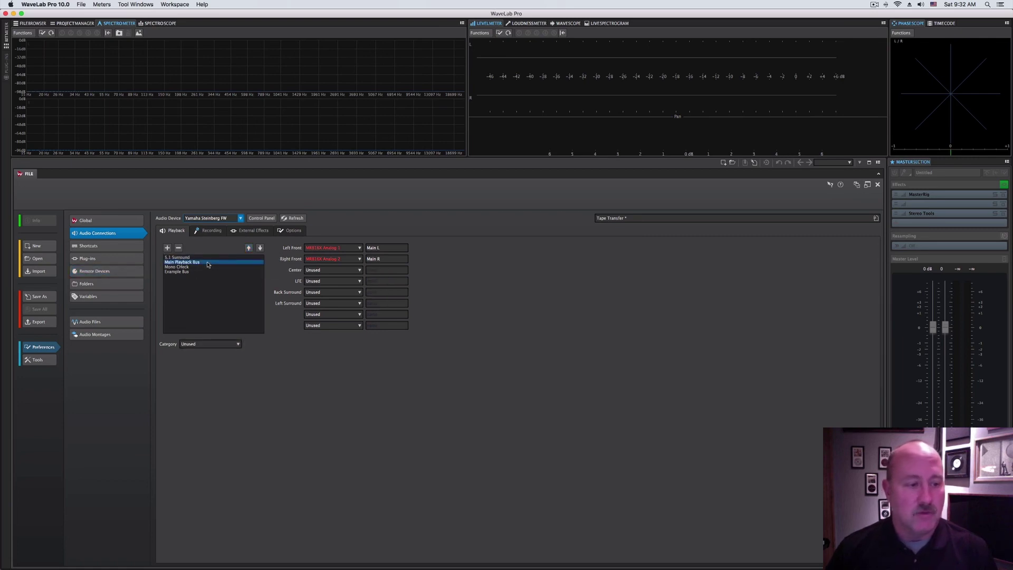
left_click(249, 248)
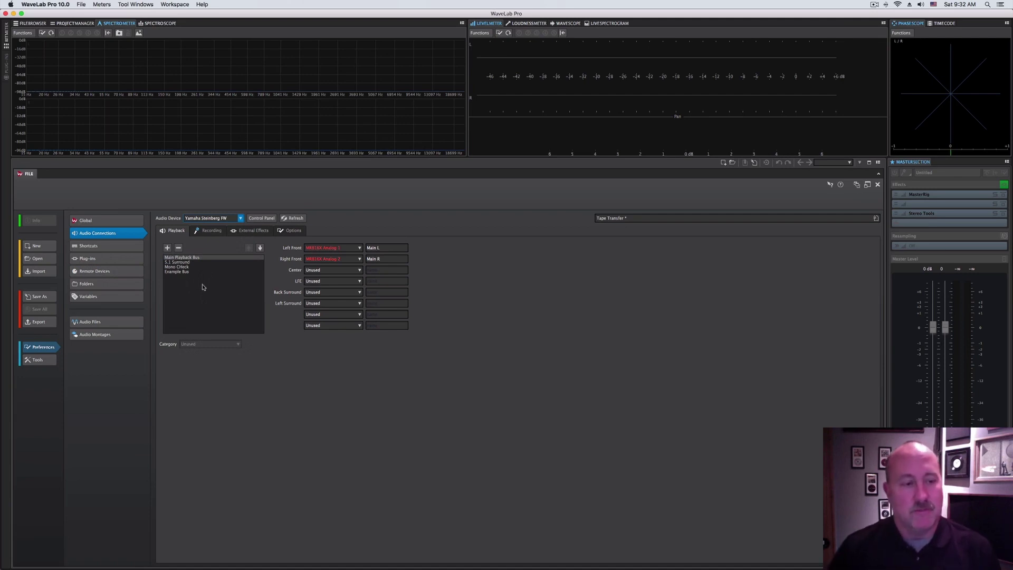
left_click(204, 232)
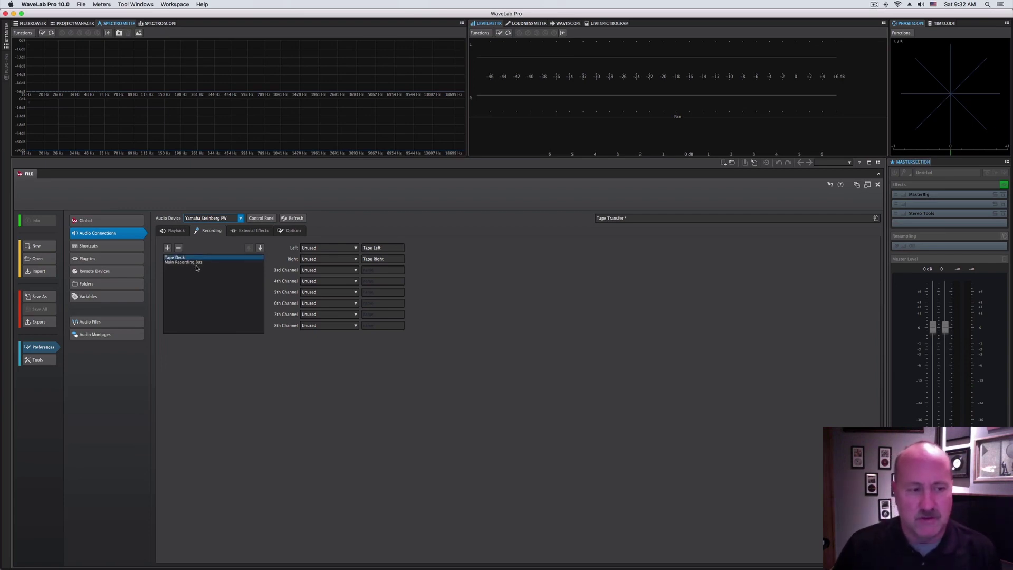
- Select the Tape Deck recording bus, comparing its channels with Main Recording Bus
left_click(203, 263)
left_click(204, 258)
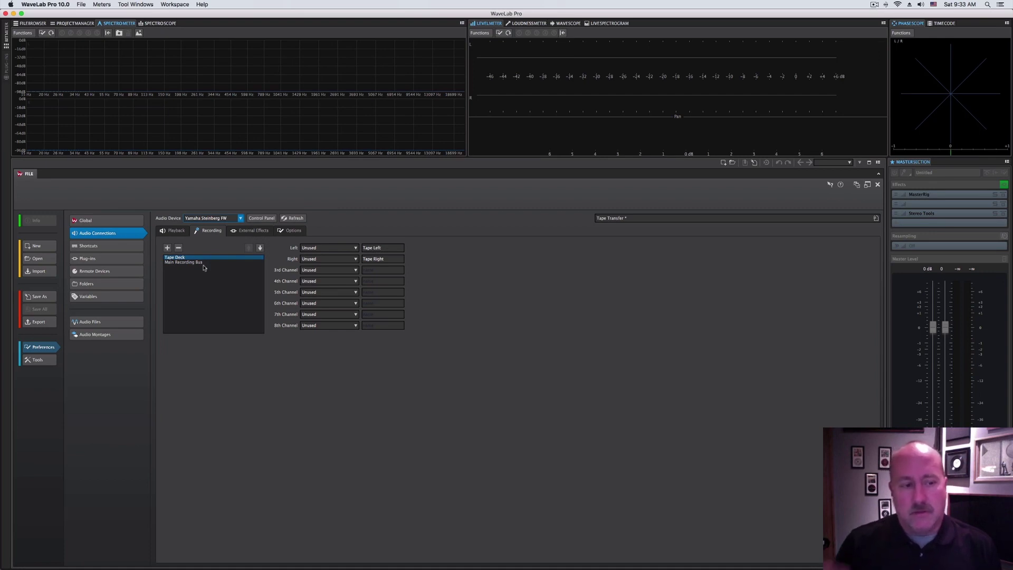
left_click(190, 257)
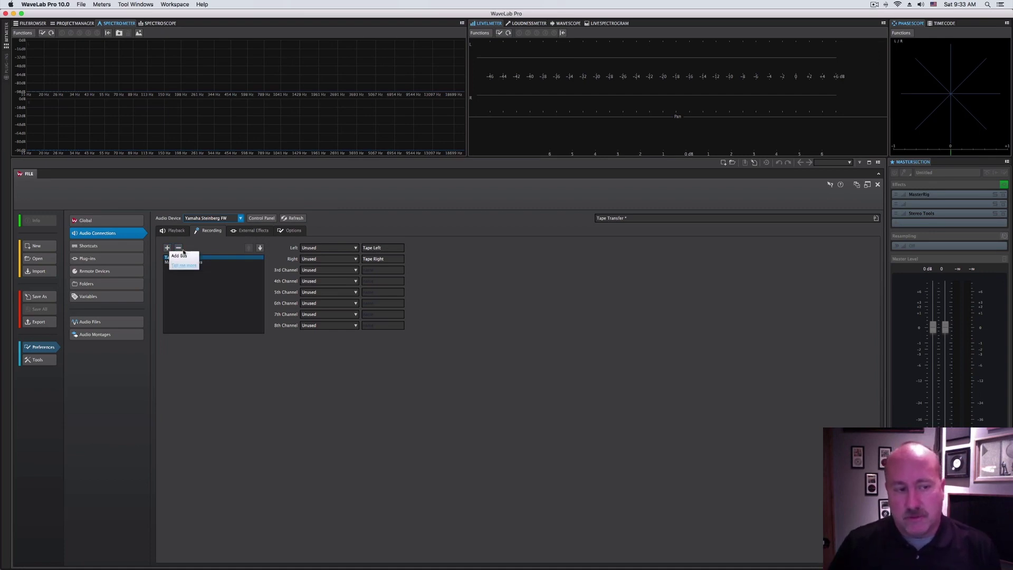
left_click(225, 257)
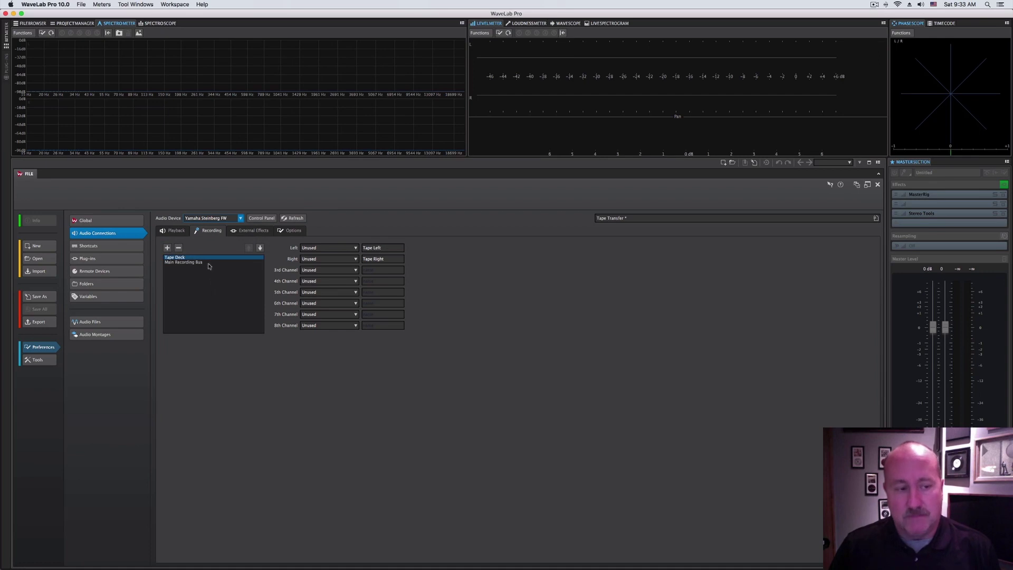
left_click(200, 262)
left_click(200, 258)
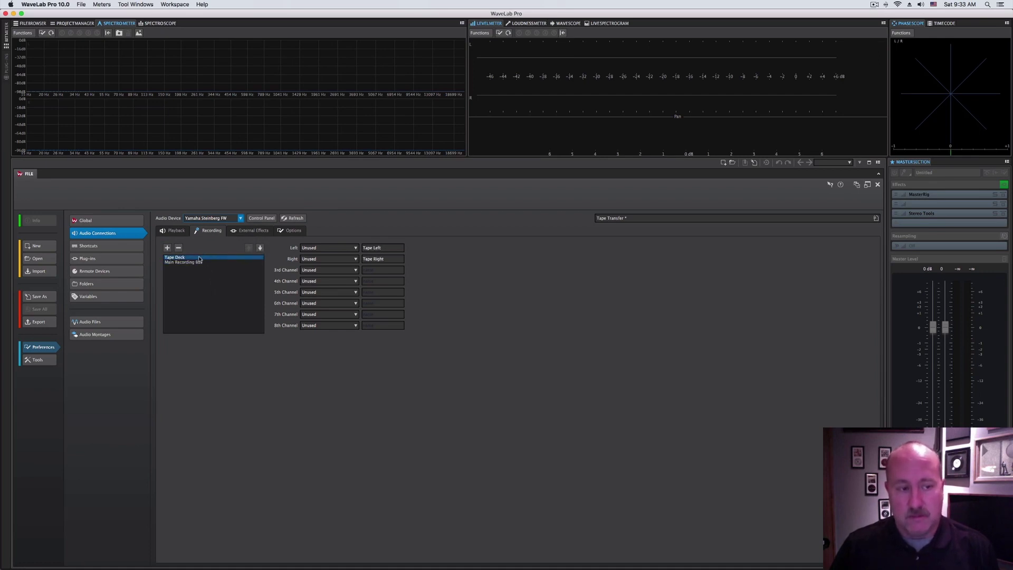
- Route Tape Deck's left channel to MR816X Analog 5 and right to MR816X Analog 6
left_click(341, 248)
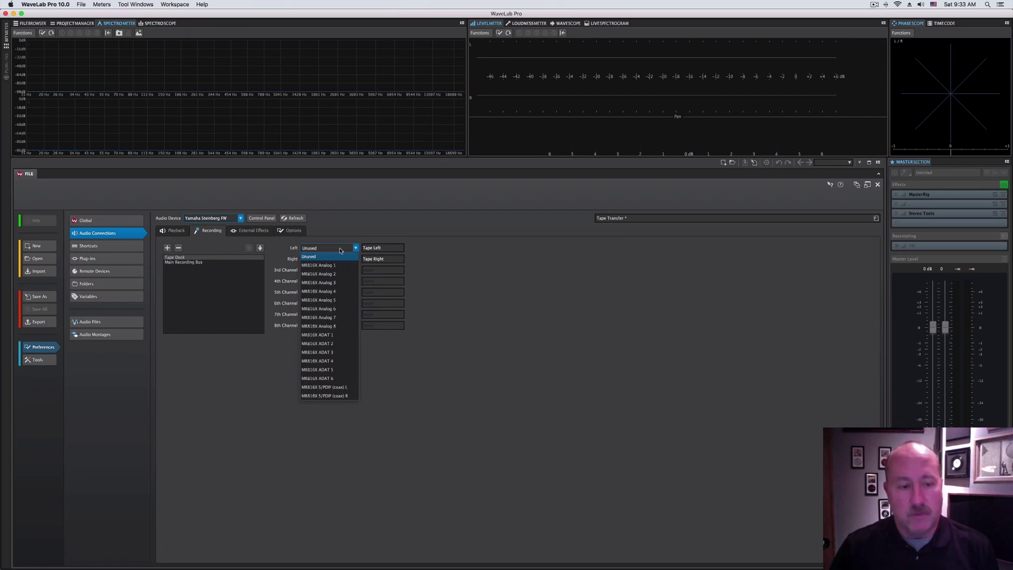
left_click(343, 300)
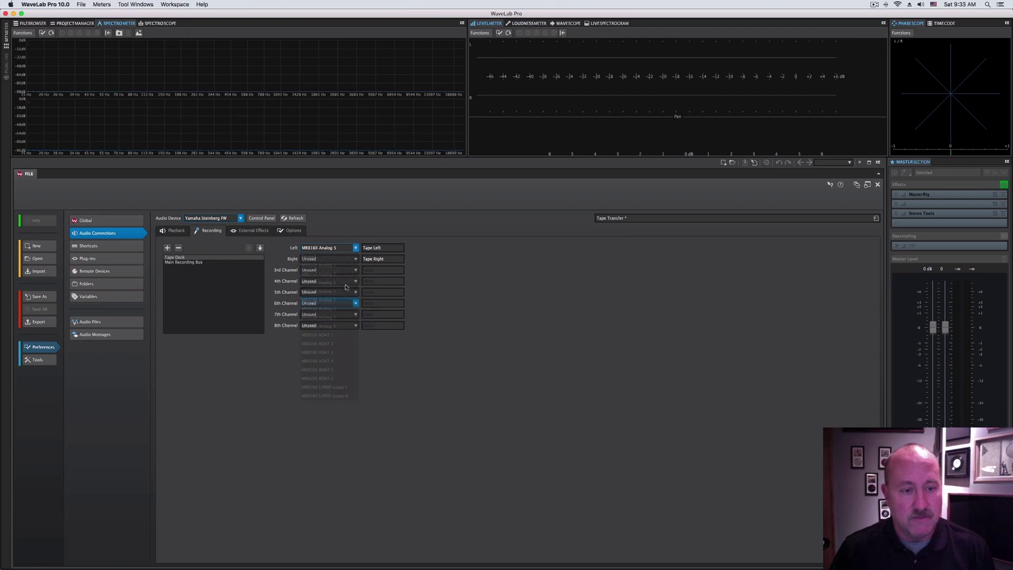
left_click(345, 259)
left_click(333, 319)
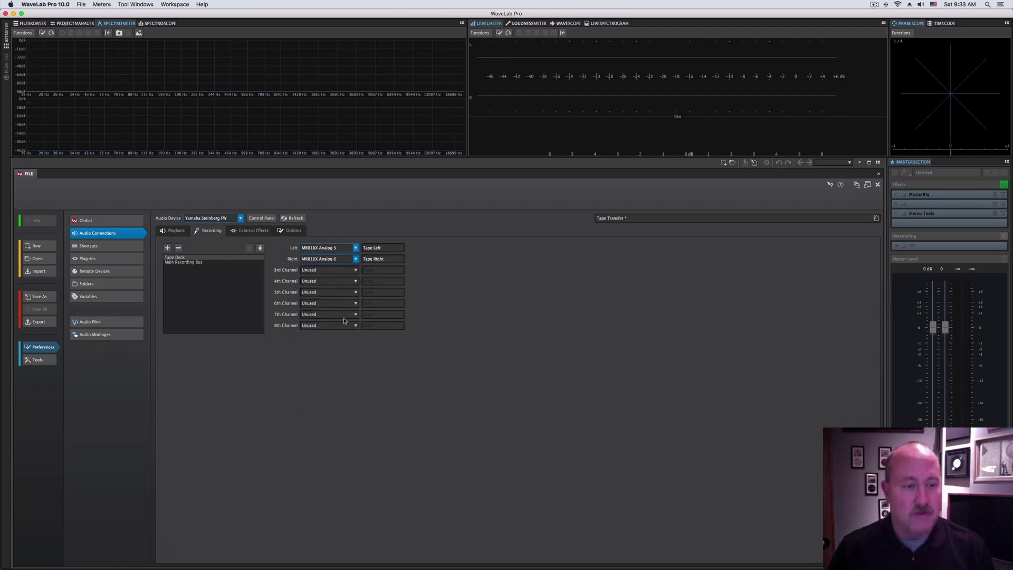
left_click(215, 299)
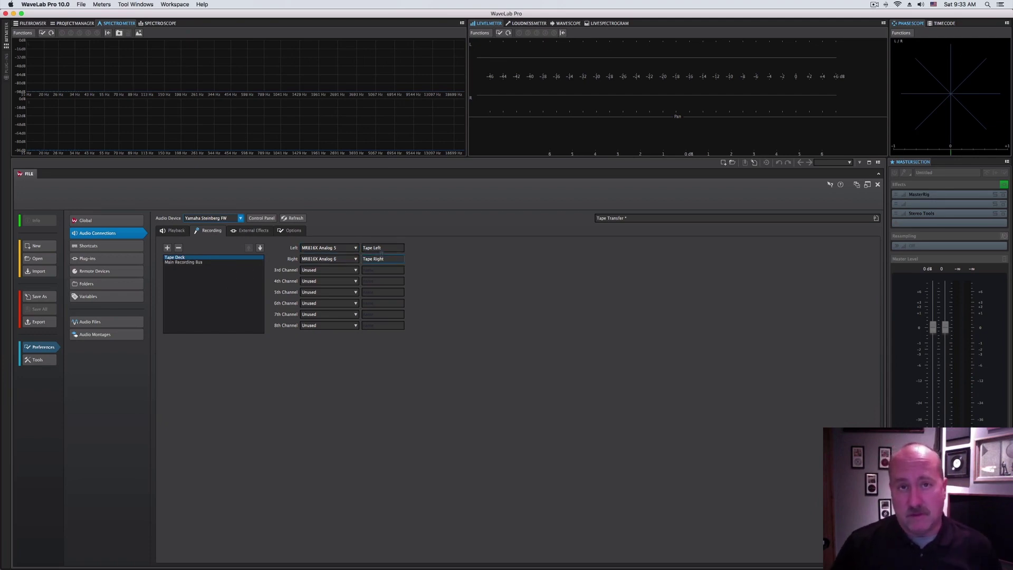
left_click(256, 232)
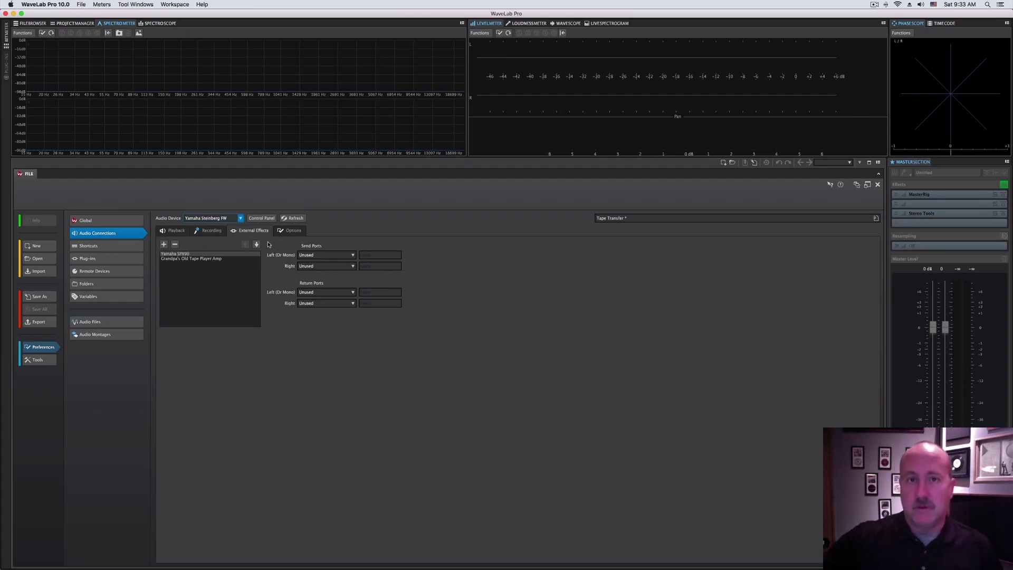
- Inspect the port settings of Grandpa's Old Tape Player Amp and Yamaha SPX90
left_click(201, 259)
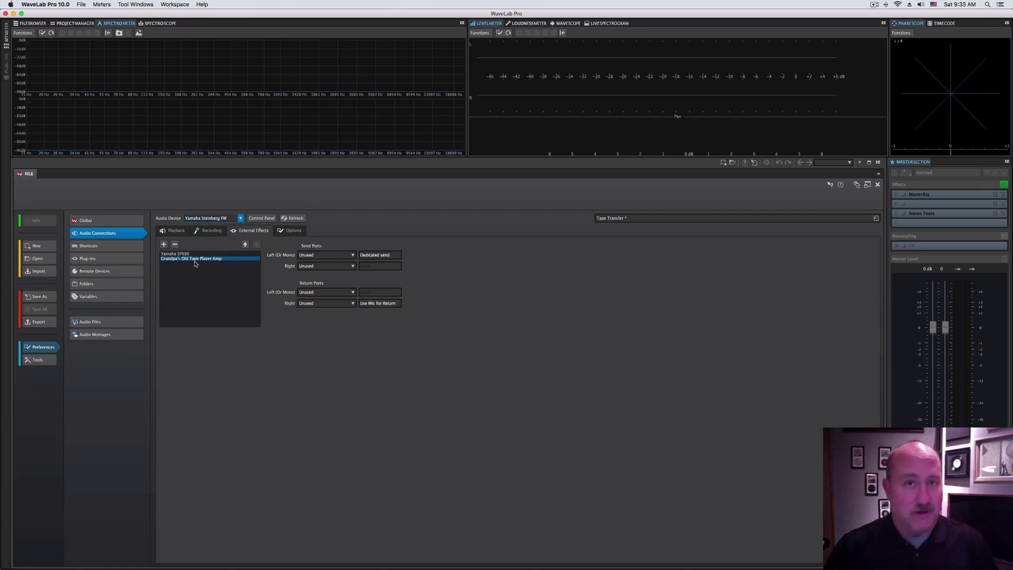
left_click(201, 253)
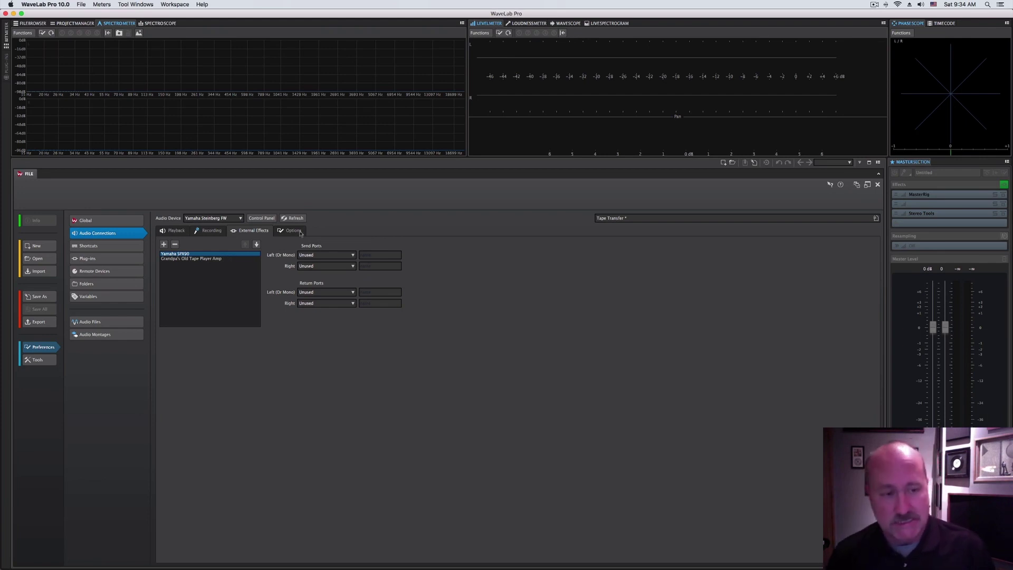
left_click(235, 259)
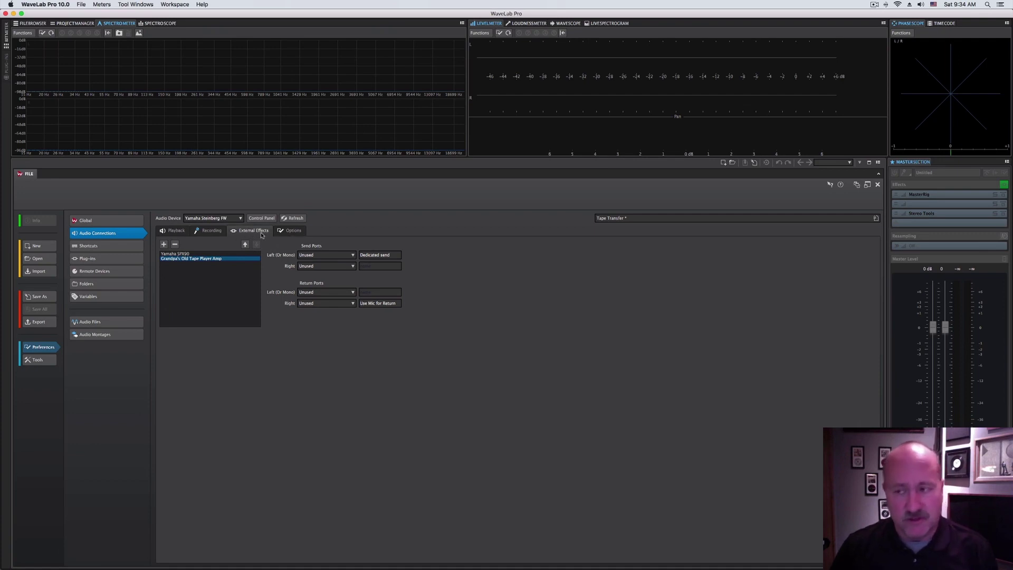
left_click(289, 231)
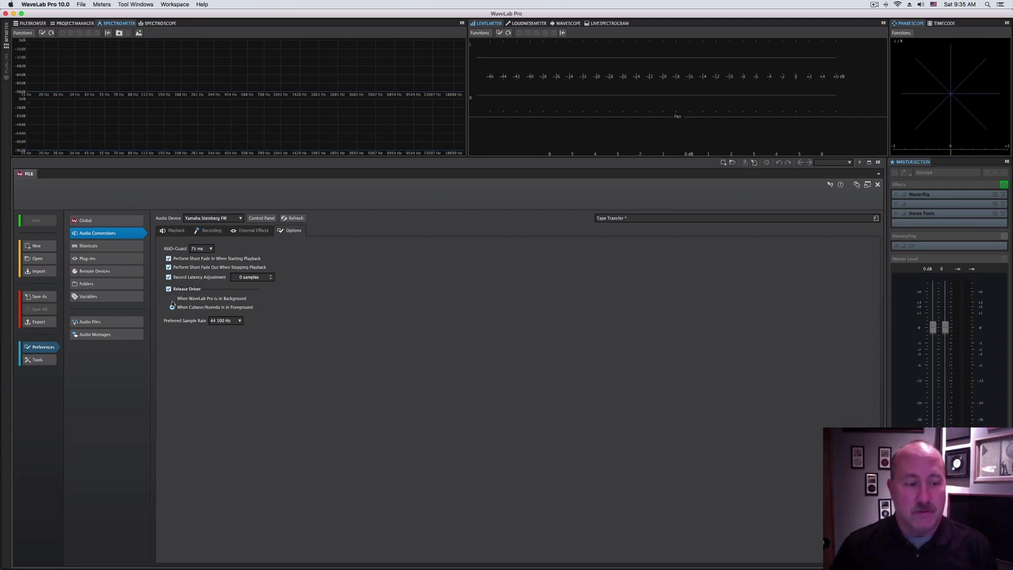
- Set the driver to be released when Cubase/Nuendo is in the foreground
left_click(172, 298)
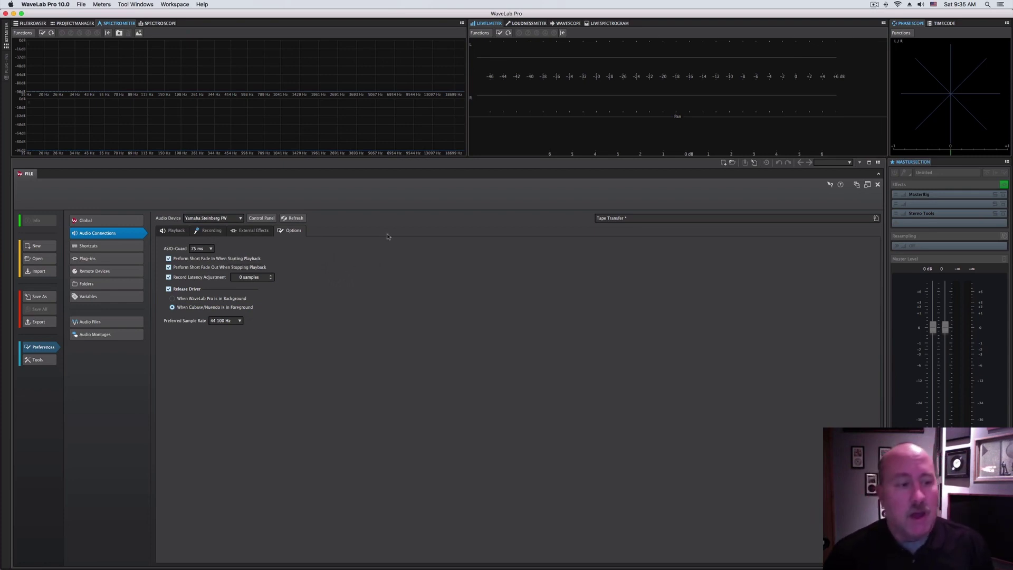
- Revisit Playback and External Effects, glancing at the Tape Transfer presets list
left_click(172, 231)
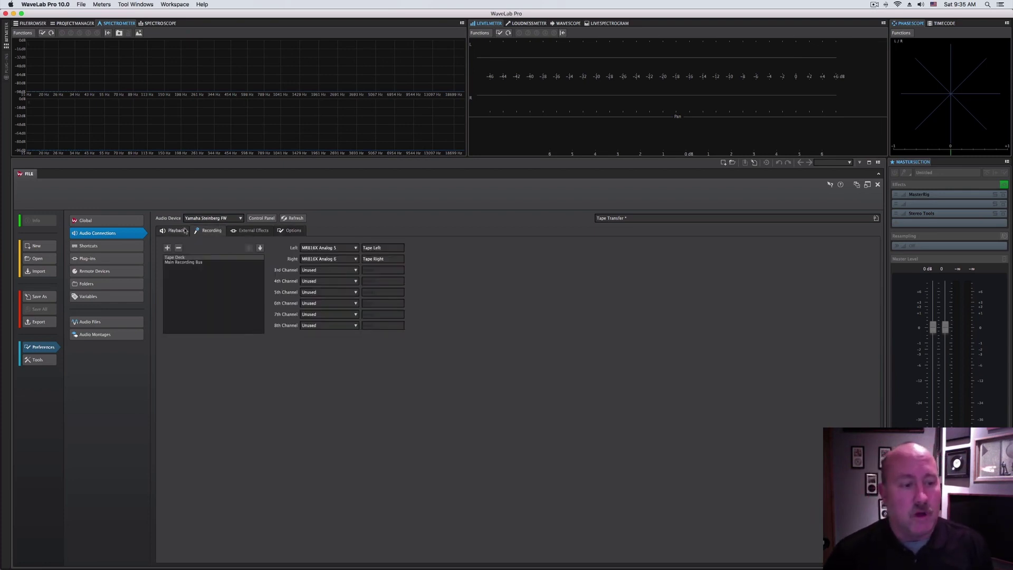
left_click(234, 231)
left_click(655, 220)
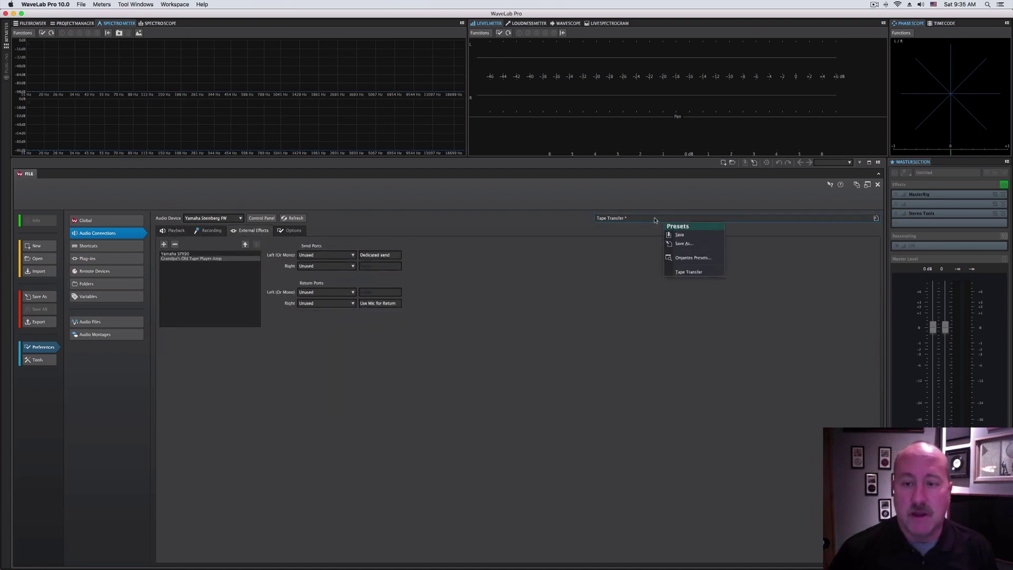
left_click(631, 245)
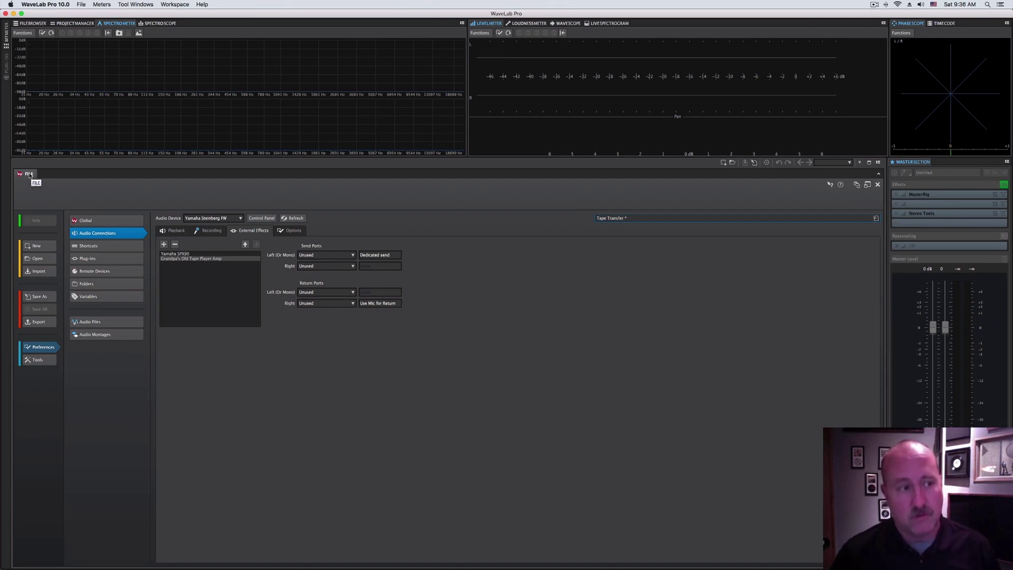
- Toggle the Preferences panel open and closed repeatedly, leaving it hidden
left_click(29, 174)
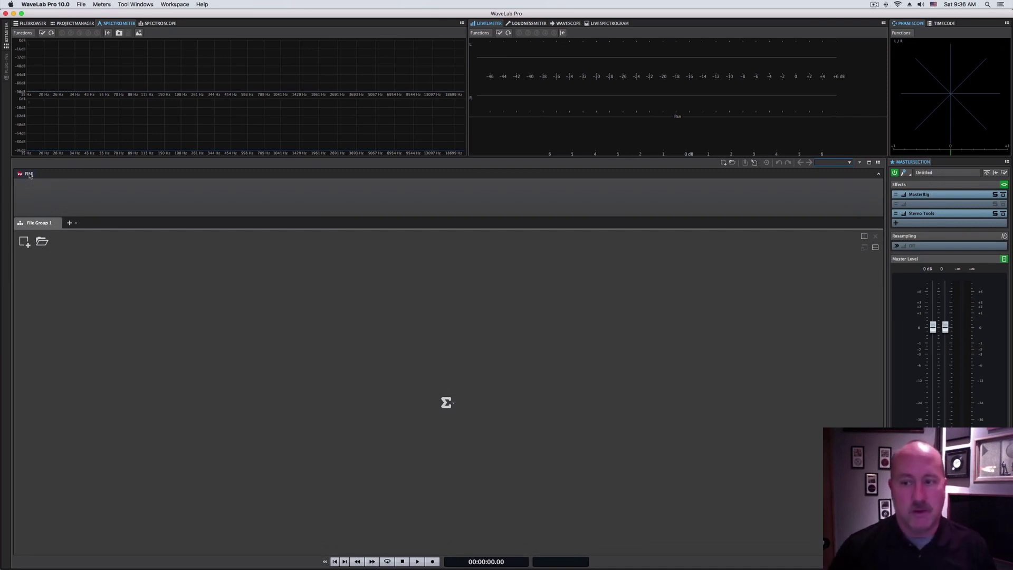
left_click(21, 174)
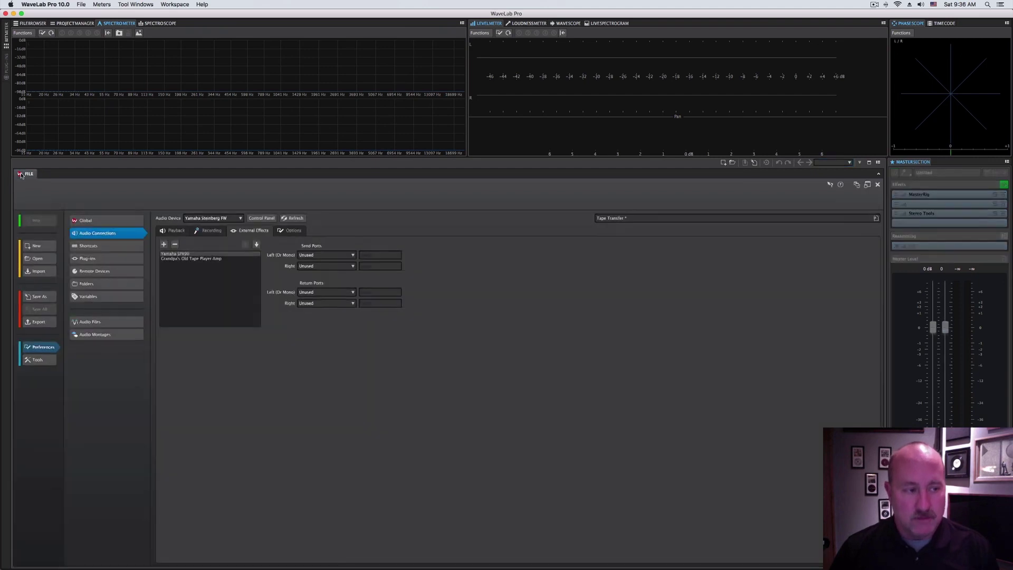
left_click(878, 184)
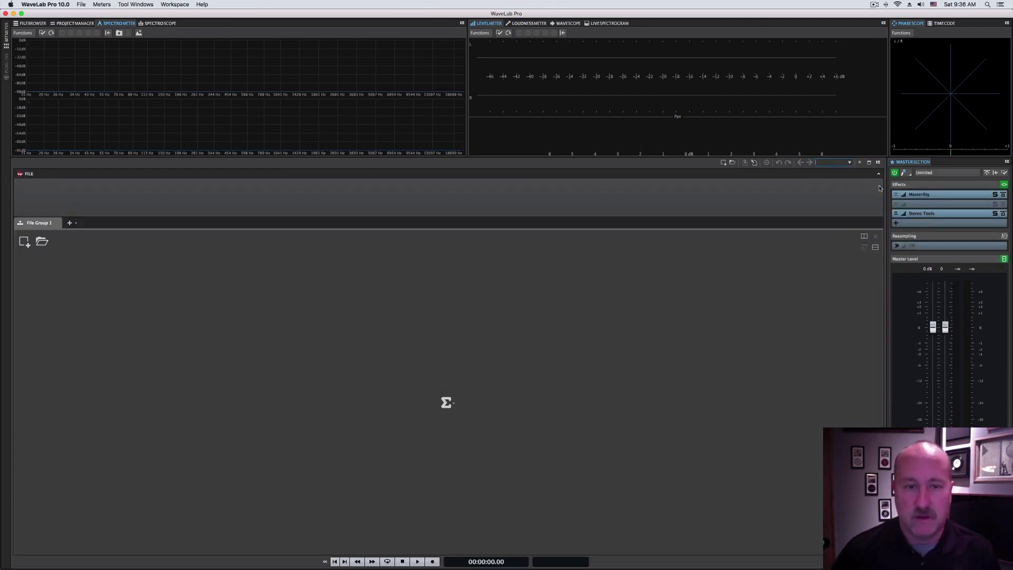
left_click(34, 174)
left_click(33, 175)
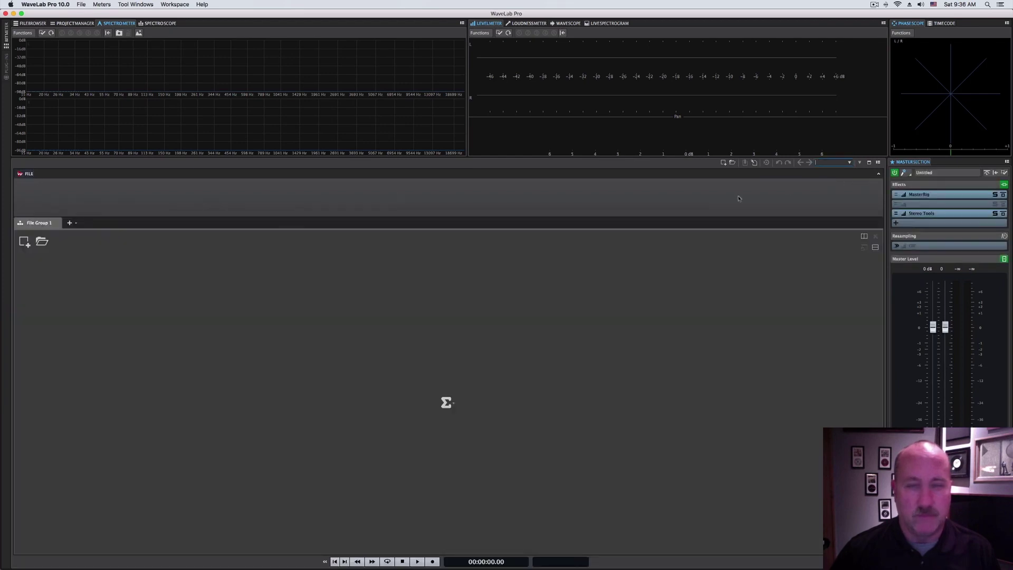
left_click(34, 174)
left_click(877, 184)
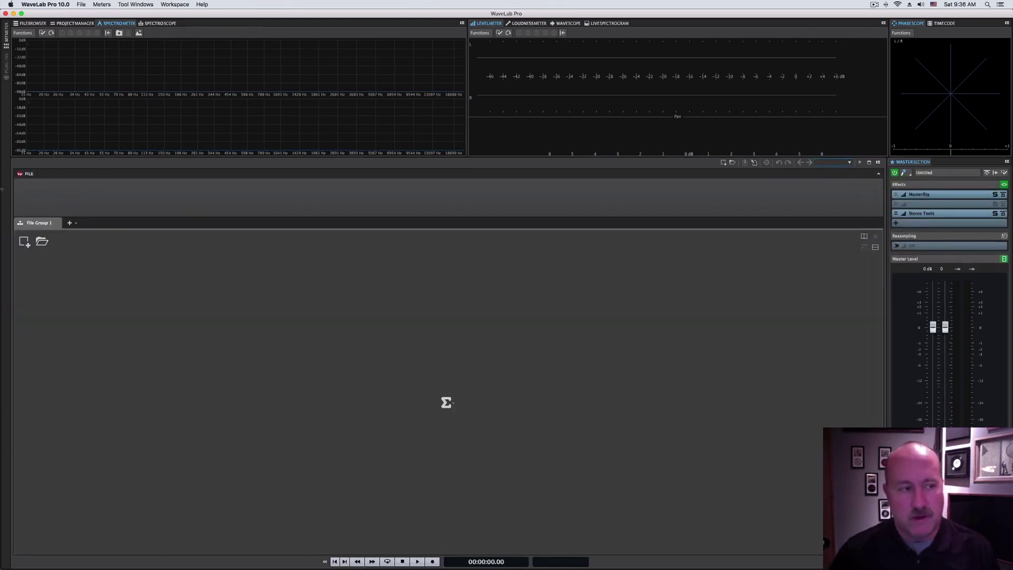
left_click(23, 174)
left_click(24, 174)
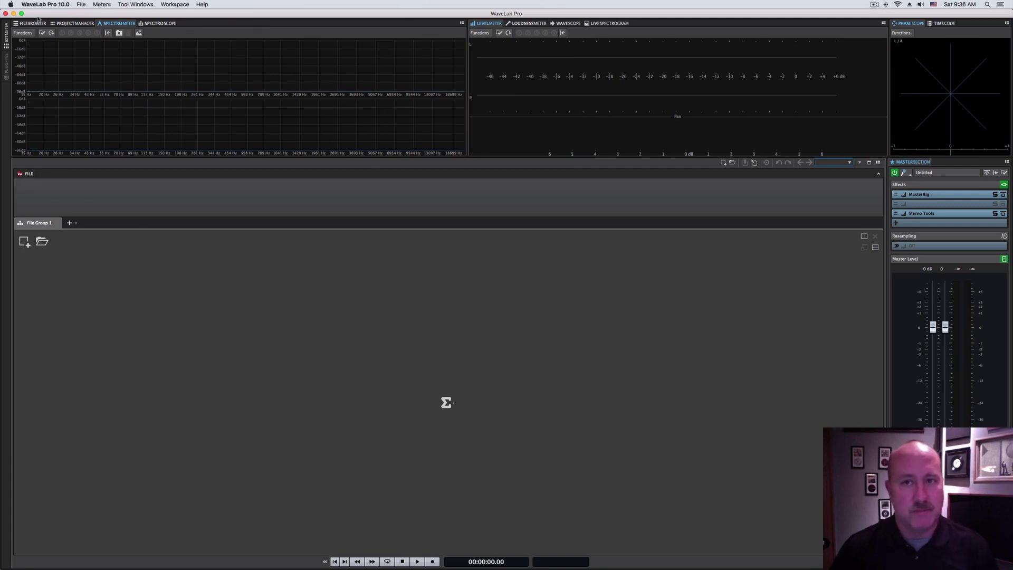
left_click(5, 13)
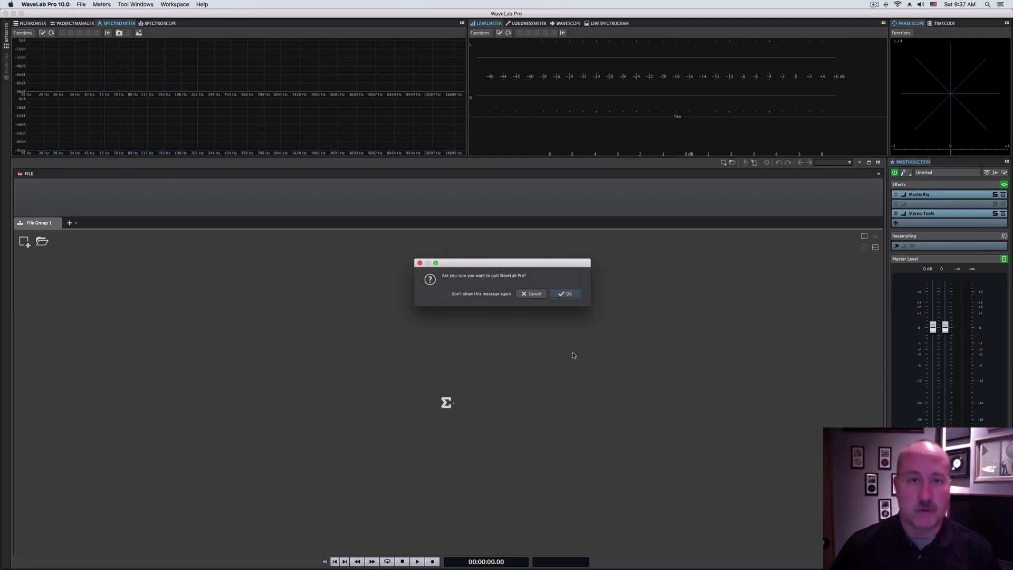
left_click(531, 294)
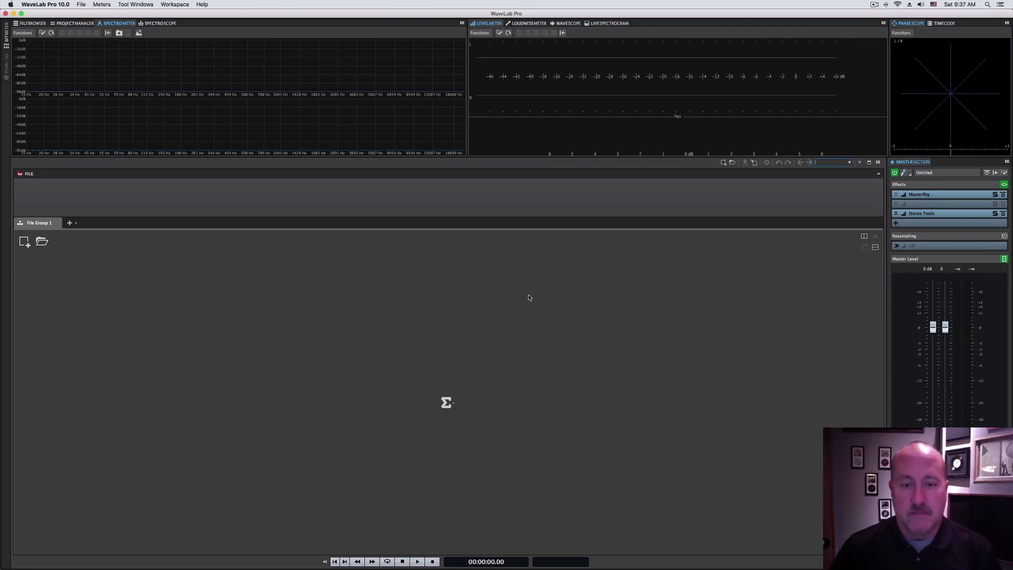